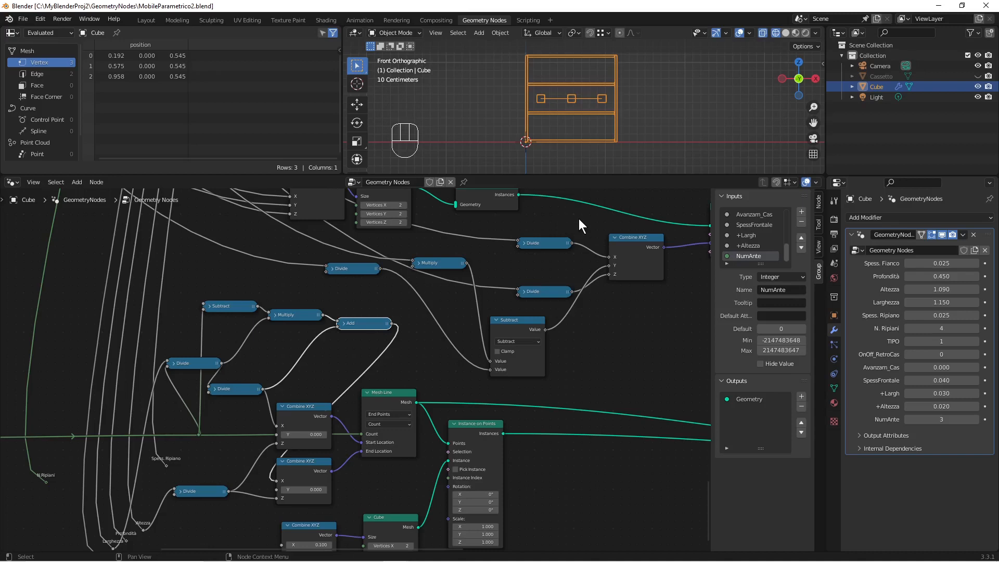
# Connect the output of the Divide node fed by Larghezza and NumAnte to X of the Combine XYZ that sets the Cube size.
pyautogui.scroll(-2, 580, 221)
pyautogui.hotkey('ctrl', 'shift', 'a')
pyautogui.scroll(-3, 494, 198)
pyautogui.keyDown('shift'); pyautogui.moveTo(372, 355); pyautogui.dragTo(407, 276, button='middle'); pyautogui.keyUp('shift')
pyautogui.scroll(4, 407, 276)
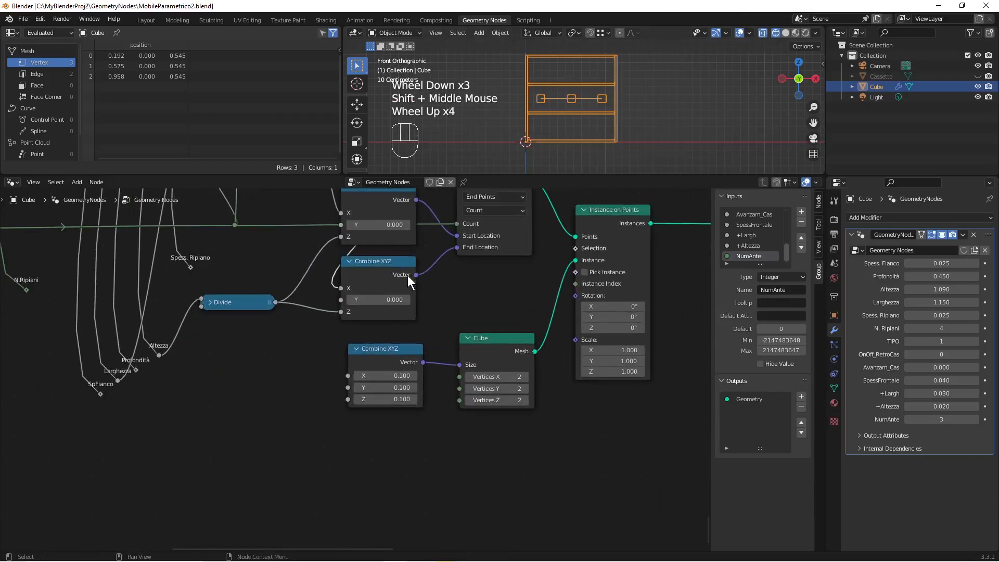
pyautogui.scroll(-1, 481, 346)
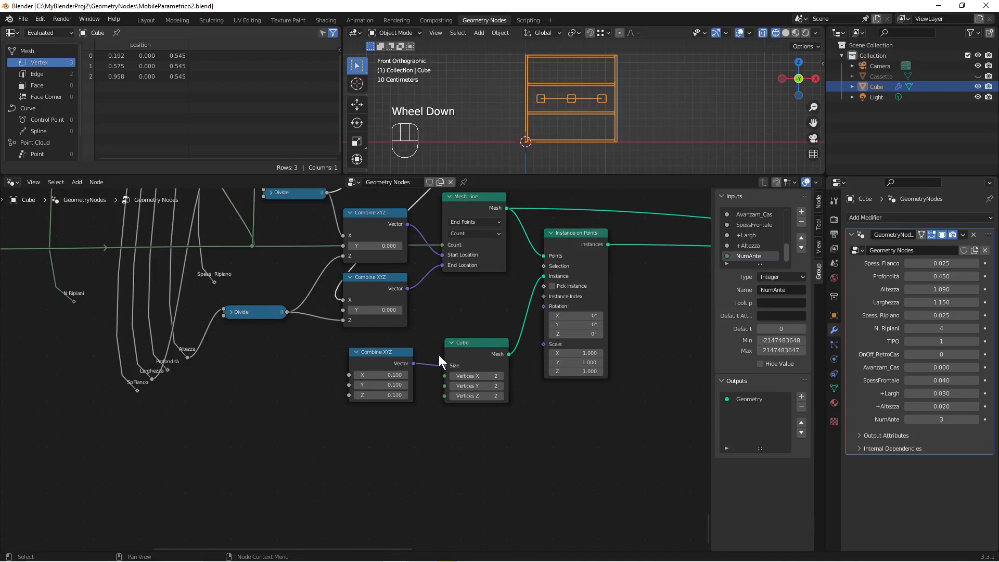
pyautogui.scroll(-1, 277, 353)
pyautogui.scroll(2, 265, 355)
pyautogui.scroll(-2, 333, 301)
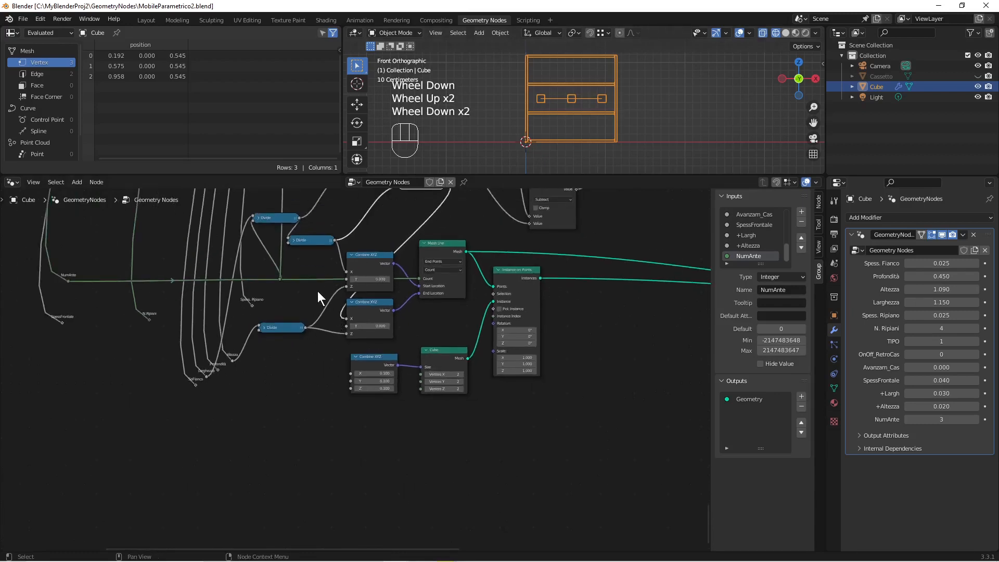
pyautogui.click(276, 217)
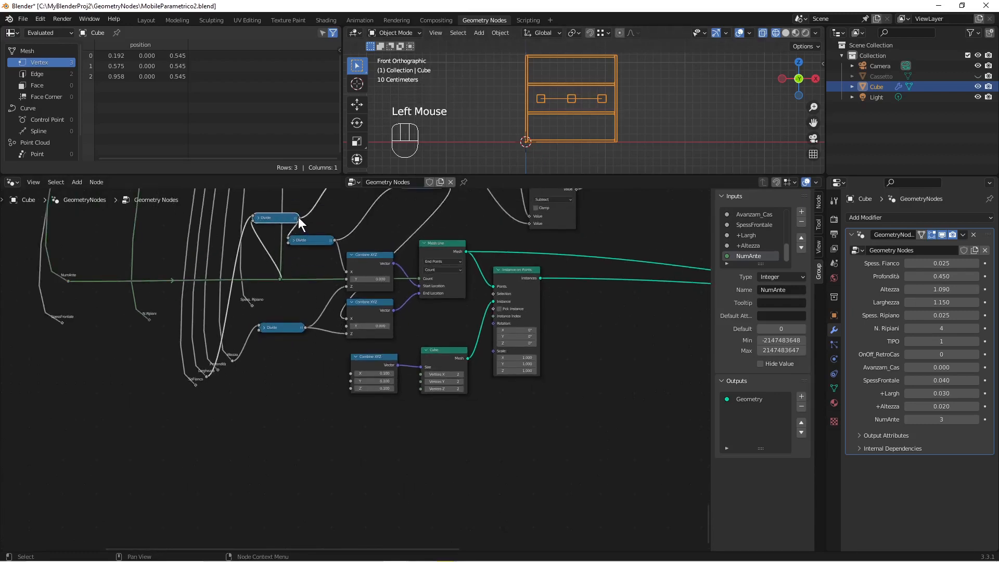
pyautogui.moveTo(299, 217); pyautogui.dragTo(309, 217)
pyautogui.moveTo(325, 252); pyautogui.dragTo(350, 375)
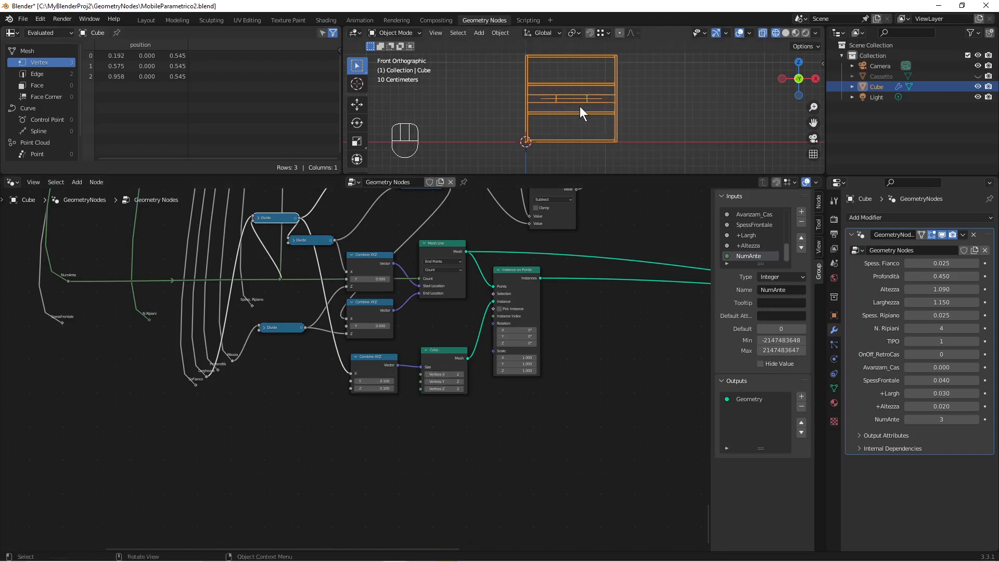
pyautogui.moveTo(589, 108); pyautogui.dragTo(564, 101, button='middle')
# Connect the Altezza reroute to Z of the Combine XYZ that sets the Cube size.
pyautogui.scroll(3, 276, 385)
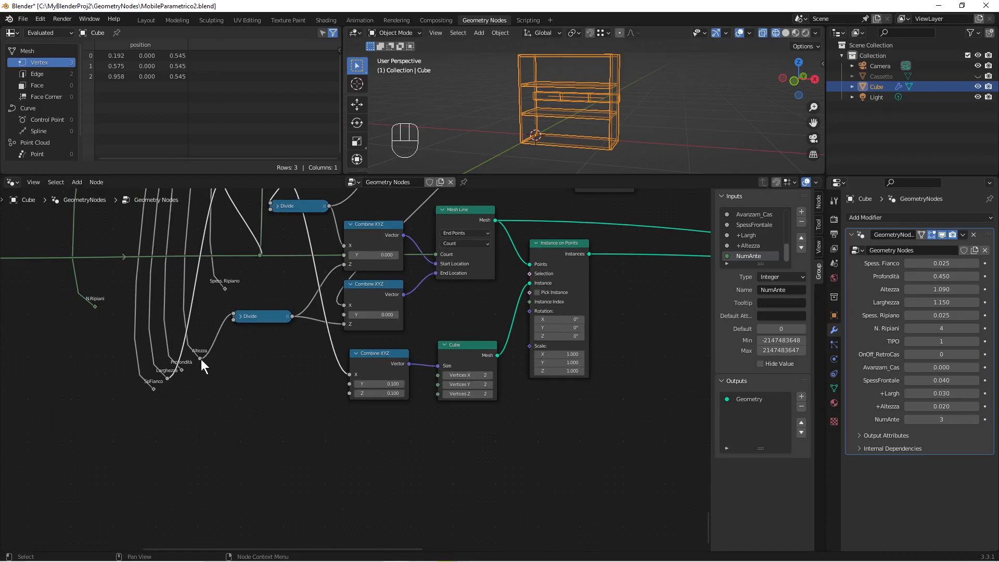
pyautogui.moveTo(201, 358); pyautogui.dragTo(350, 396)
pyautogui.moveTo(707, 116); pyautogui.dragTo(661, 160, button='middle')
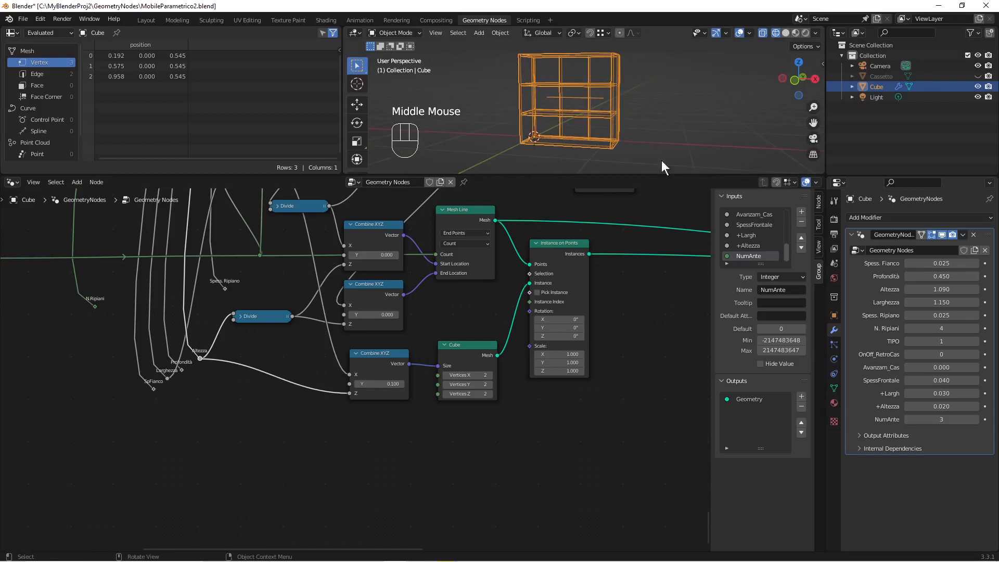
pyautogui.scroll(5, 357, 451)
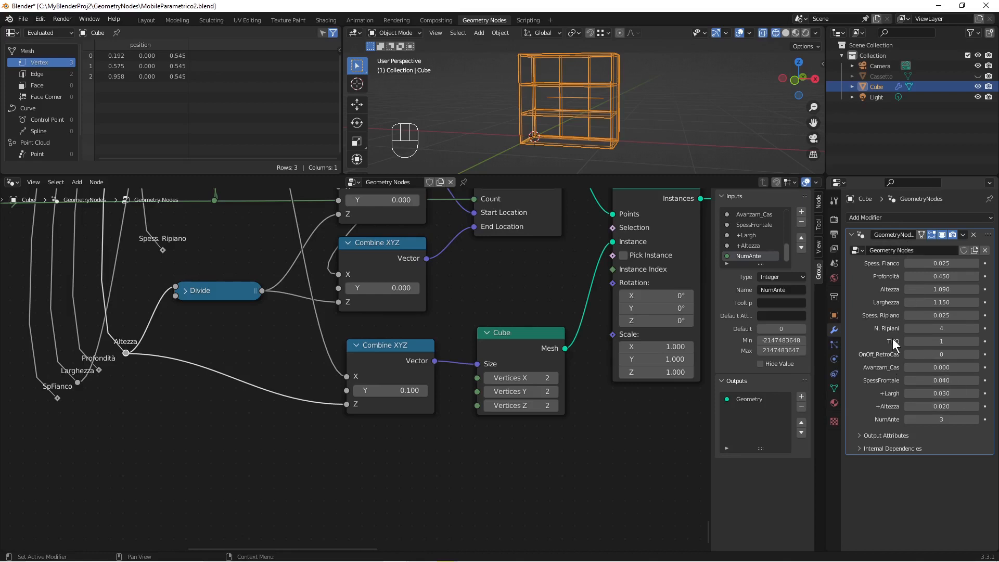
# Move the SpessFrontale reroute next to the SpFianco, Larghezza, Profondità and Altezza reroutes.
pyautogui.scroll(-2, 340, 420)
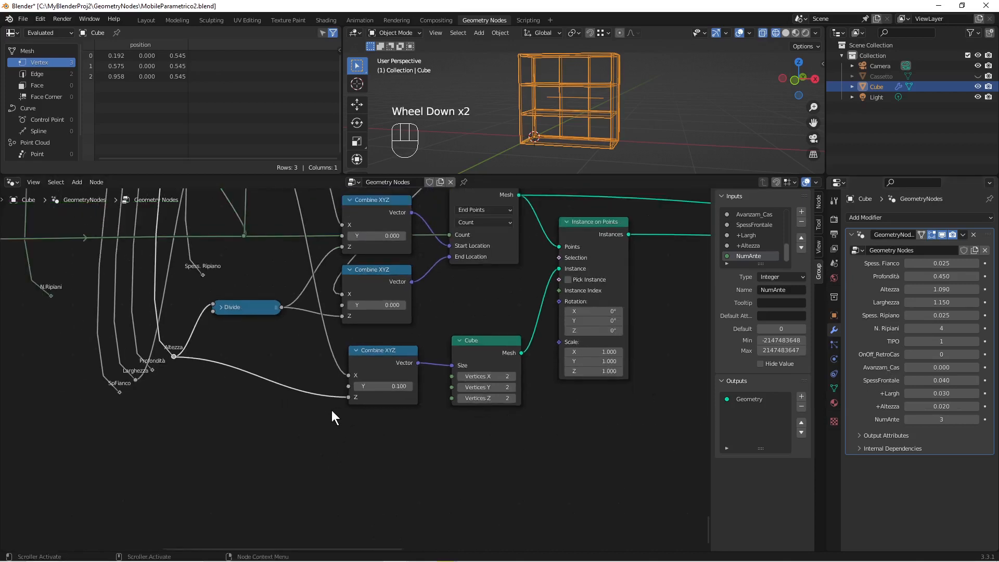
pyautogui.scroll(-1, 312, 411)
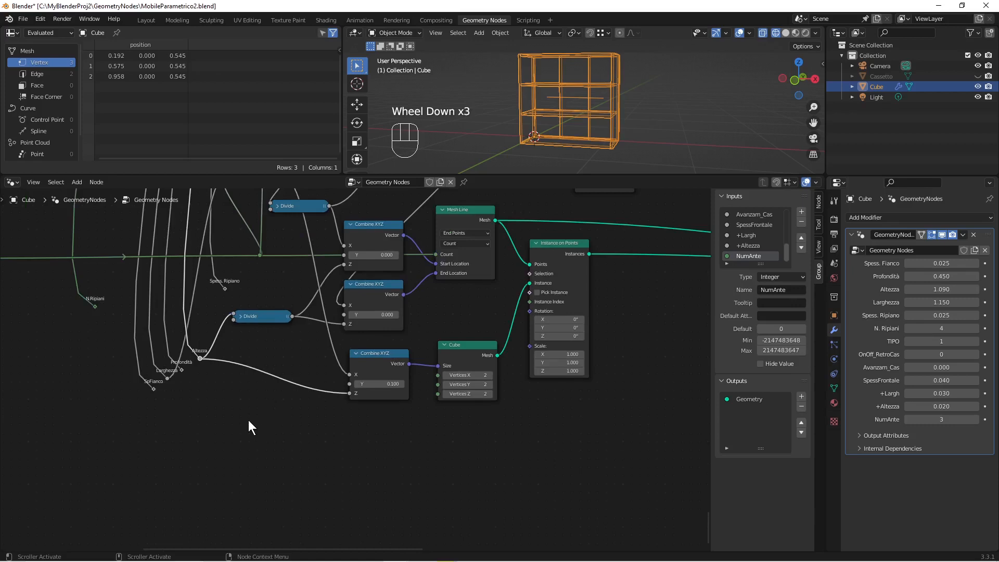
pyautogui.scroll(-1, 193, 413)
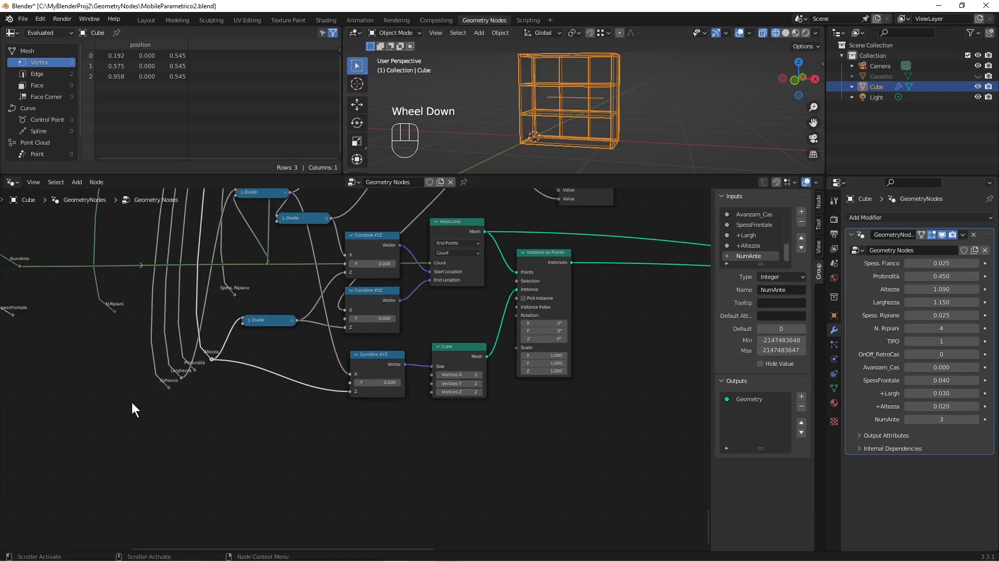
pyautogui.moveTo(132, 401); pyautogui.dragTo(205, 422, button='middle')
pyautogui.scroll(-1, 207, 427)
pyautogui.click(131, 342)
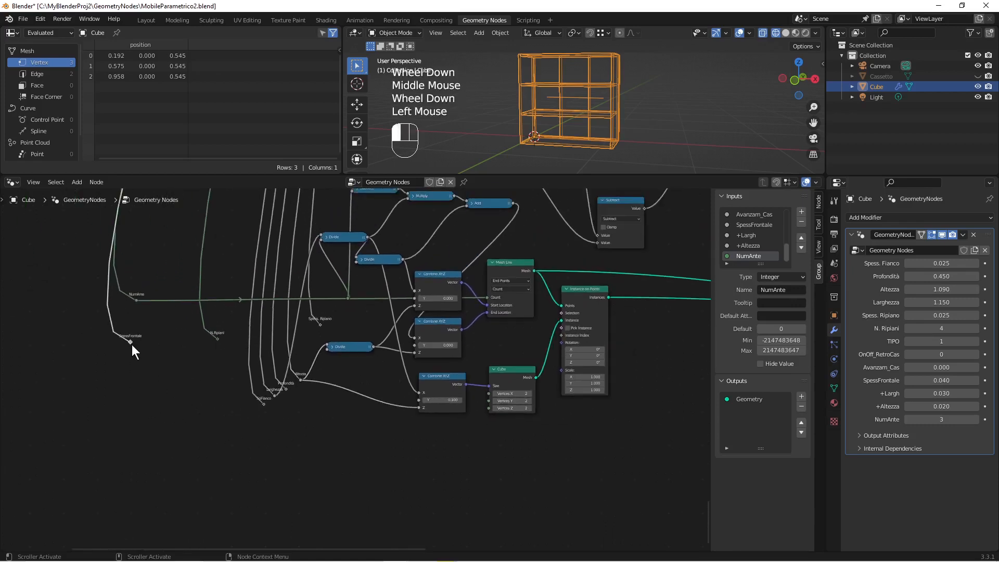
pyautogui.press('g')
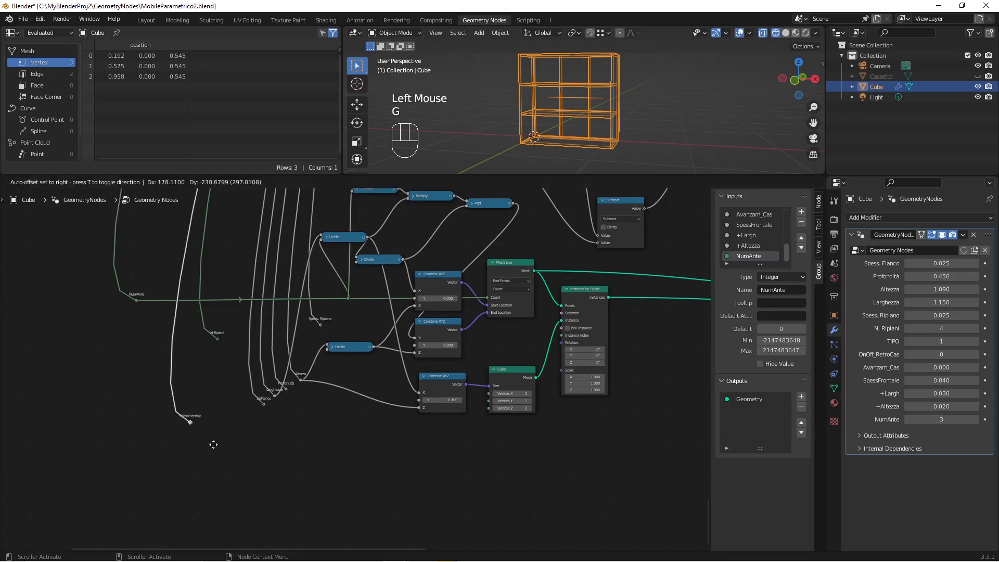
pyautogui.click(271, 440)
# Connect the SpessFrontale reroute to Y of the Combine XYZ that sets the Cube size.
pyautogui.scroll(5, 285, 442)
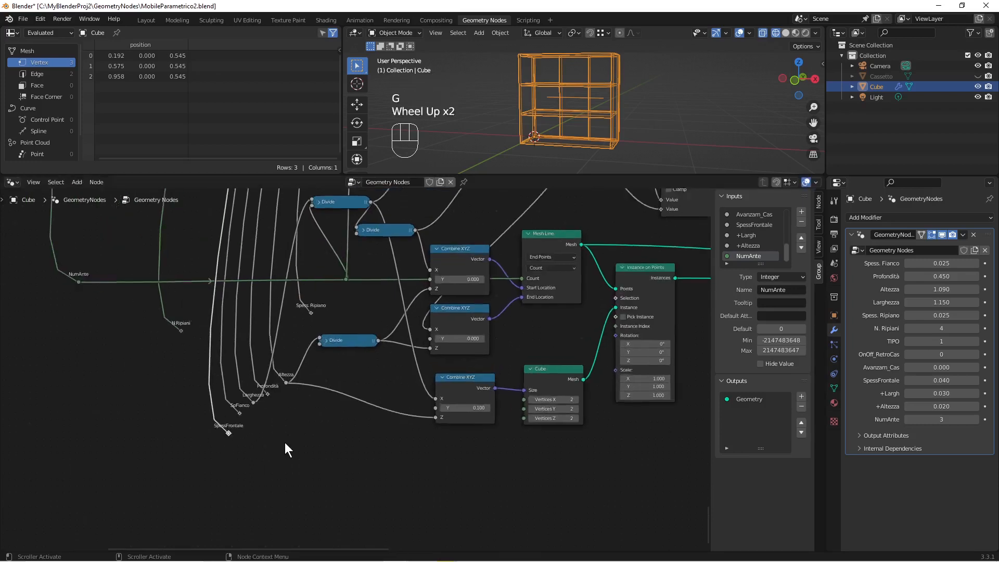
pyautogui.moveTo(153, 471); pyautogui.dragTo(484, 432)
pyautogui.scroll(-2, 581, 461)
pyautogui.keyDown('shift'); pyautogui.moveTo(578, 460); pyautogui.dragTo(483, 450, button='middle'); pyautogui.keyUp('shift')
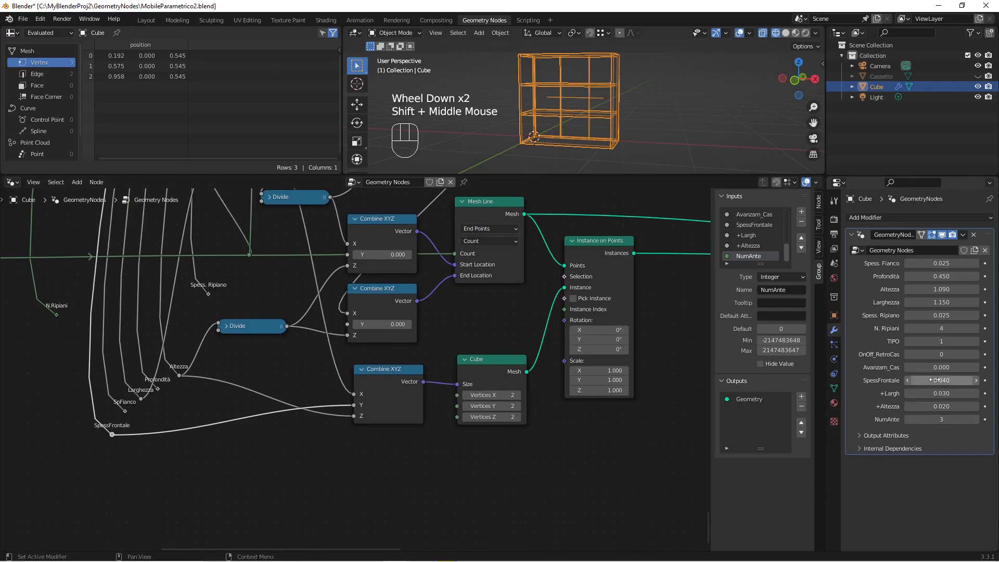
# Set SpessFrontale to 0.001 in the modifier and view the cabinet from the right side.
pyautogui.moveTo(697, 136); pyautogui.dragTo(606, 135, button='middle')
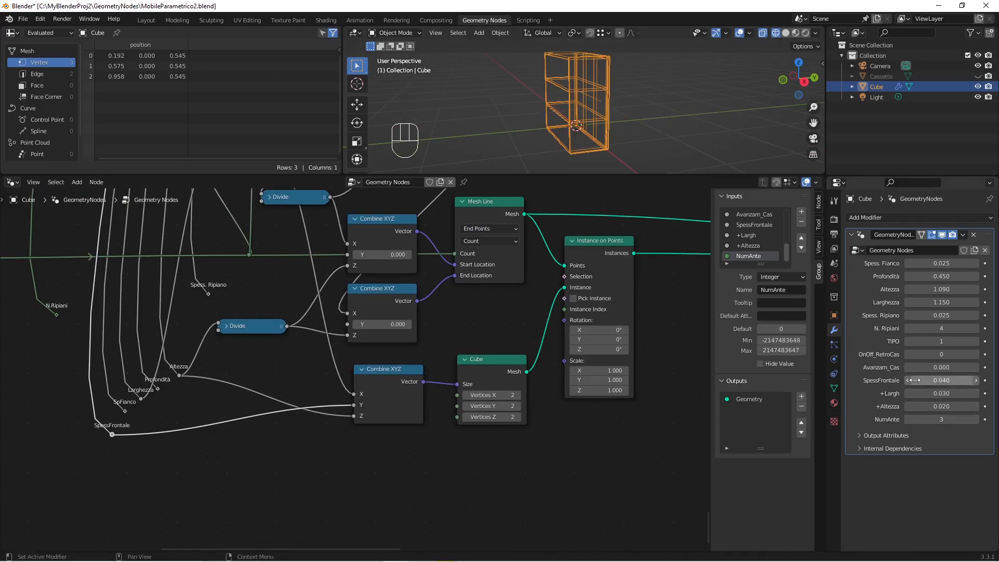
pyautogui.click(935, 381)
pyautogui.moveTo(935, 381)
pyautogui.mouseDown()
pyautogui.moveTo(944, 381)
pyautogui.moveTo(916, 380)
pyautogui.mouseUp()
pyautogui.press('KP_1')
pyautogui.press('KP_3')
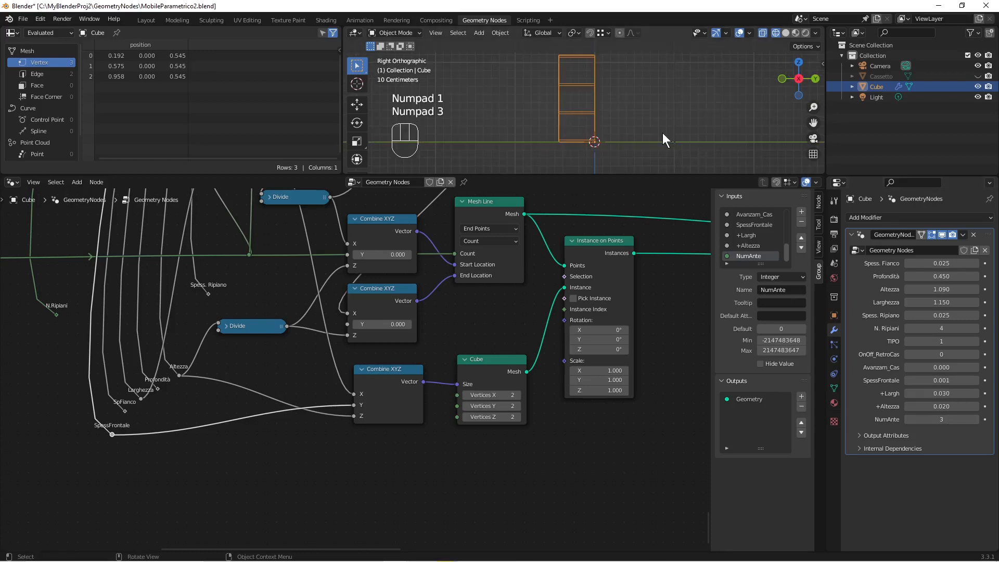
pyautogui.scroll(2, 663, 133)
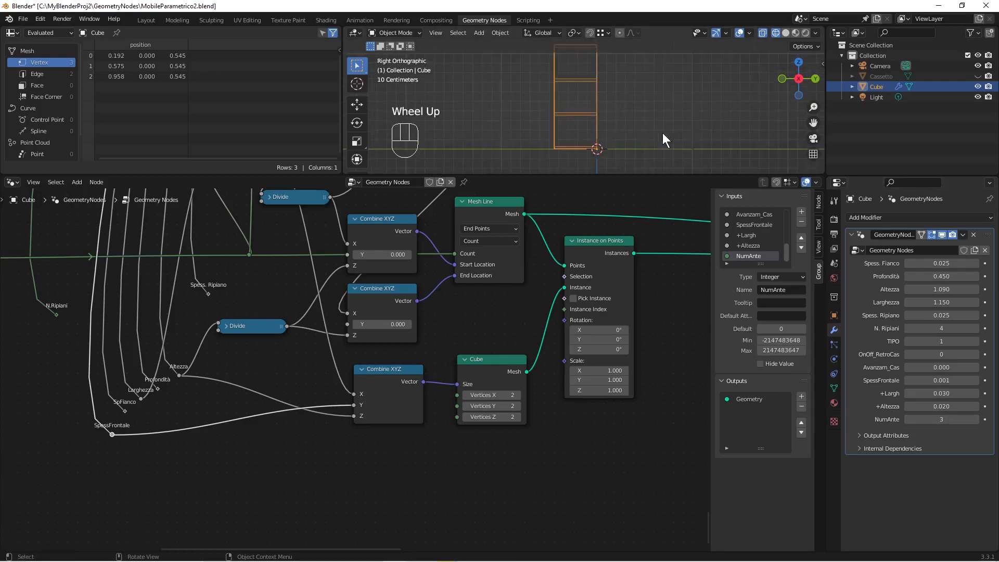
# Set SpessFrontale to 0.100 in the modifier and check the door thickness in perspective.
pyautogui.moveTo(932, 380); pyautogui.dragTo(957, 380)
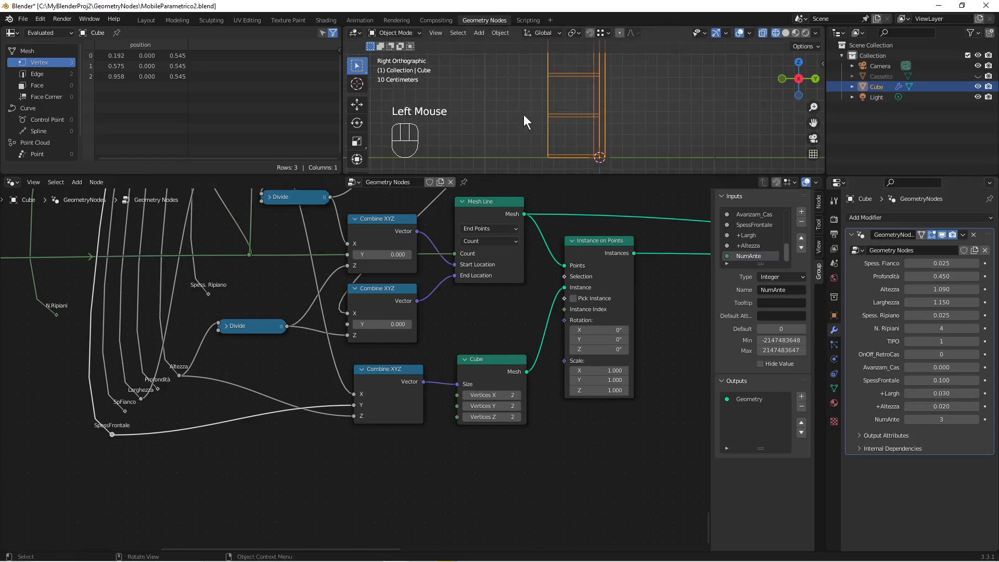
pyautogui.scroll(-3, 526, 114)
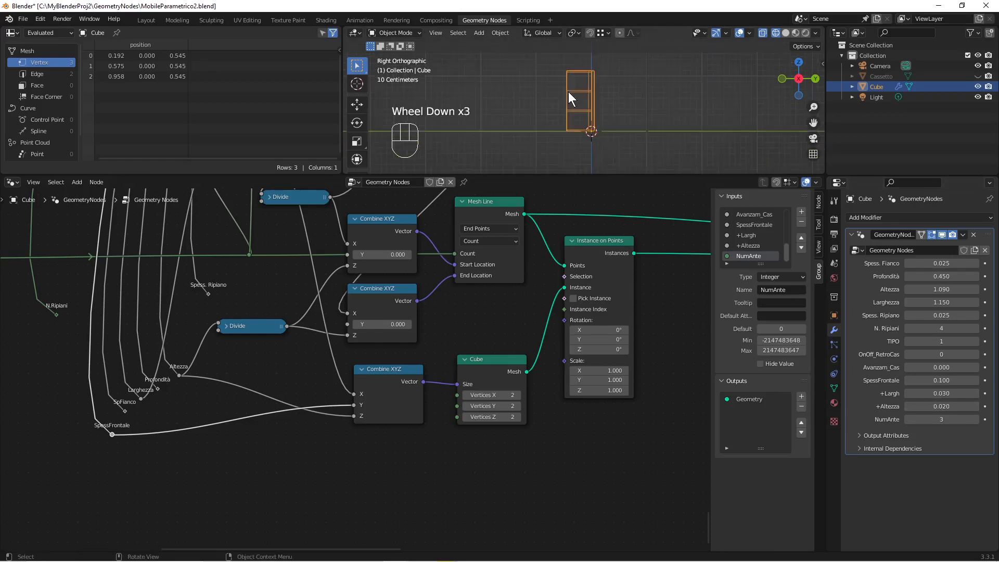
pyautogui.moveTo(568, 92); pyautogui.dragTo(604, 122, button='middle')
pyautogui.scroll(1, 603, 122)
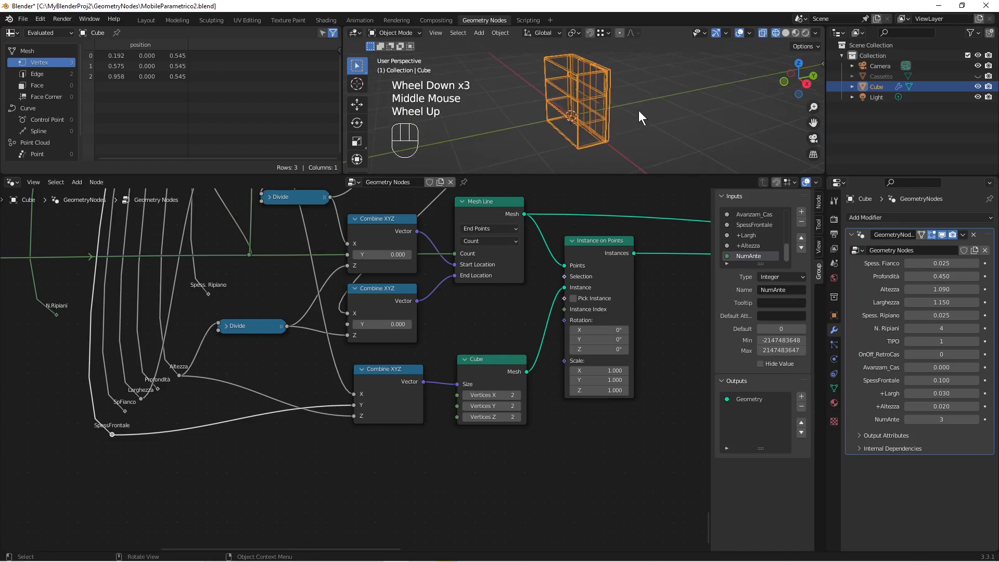
pyautogui.scroll(1, 639, 110)
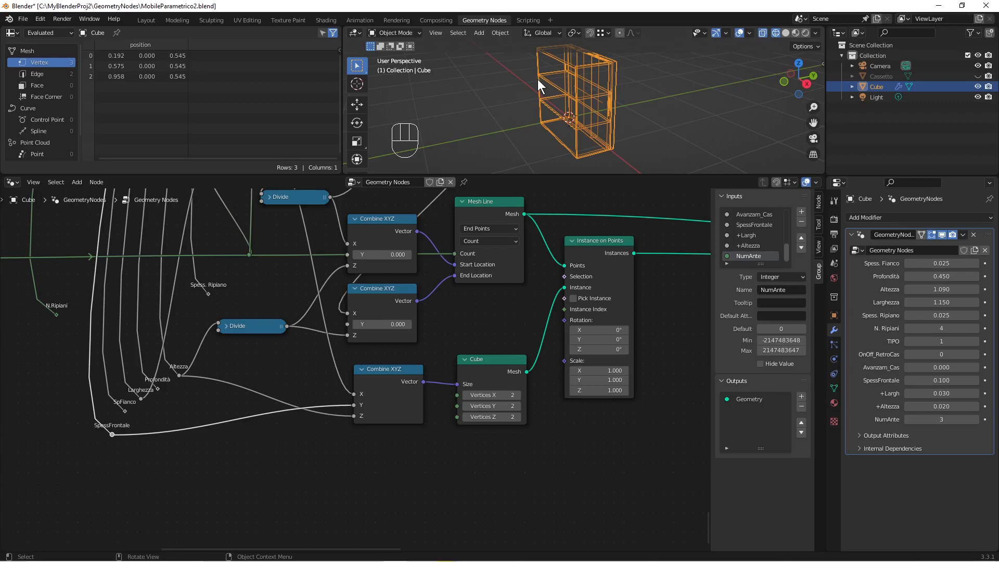
# Duplicate the Divide node fed by Altezza and place the copy below the Cube's Combine XYZ inputs.
pyautogui.click(391, 393)
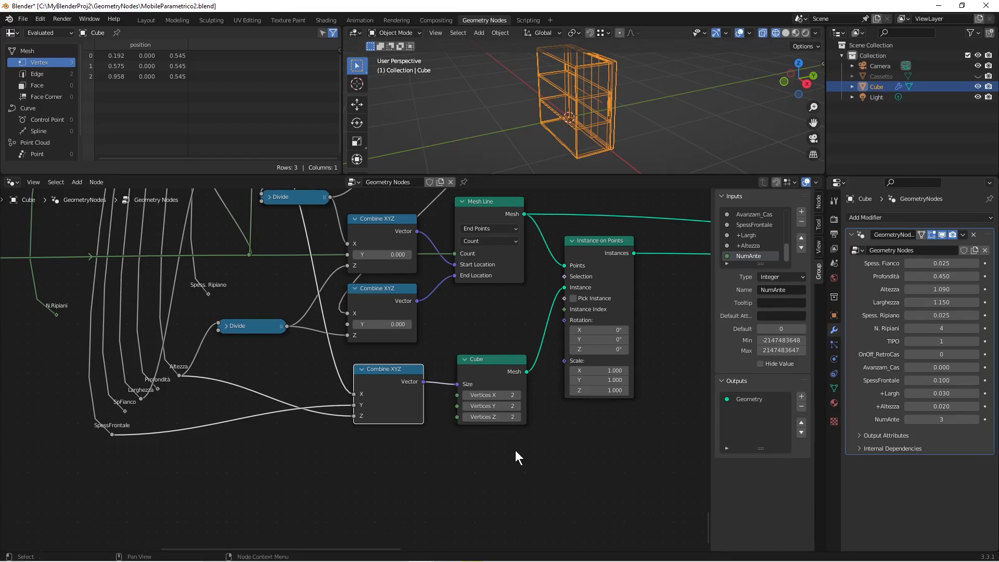
pyautogui.click(262, 327)
pyautogui.rightClick(260, 327)
pyautogui.click(260, 327)
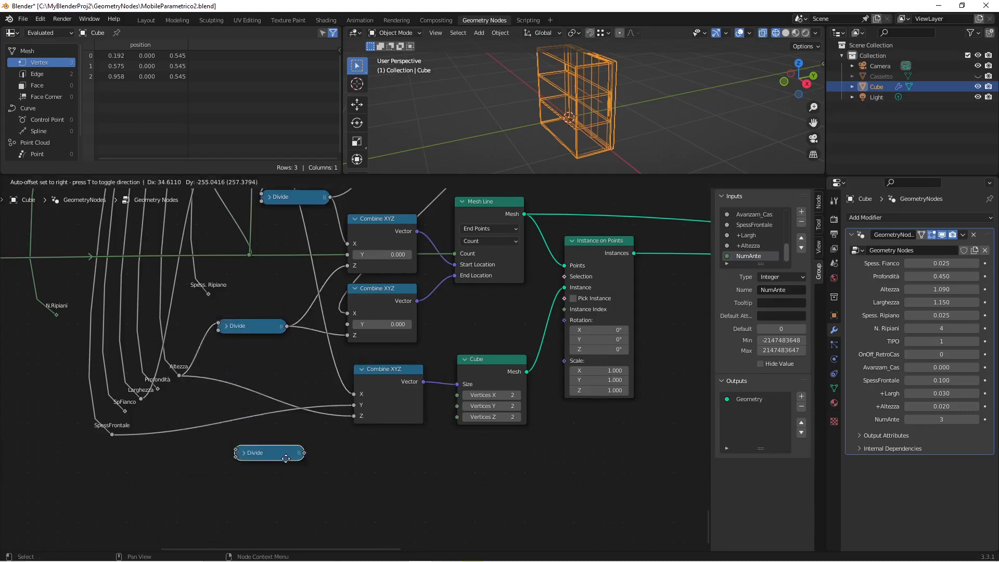
pyautogui.click(264, 454)
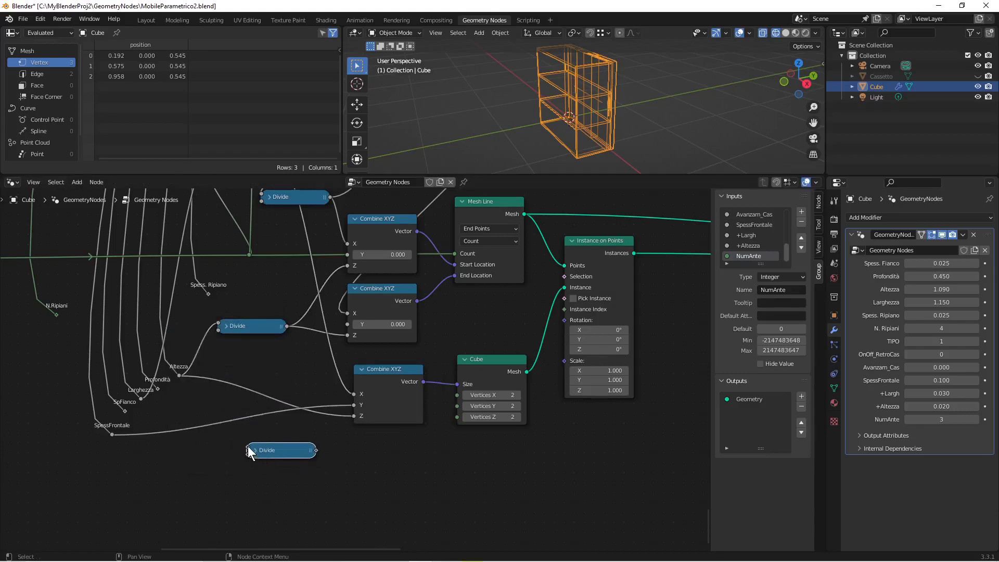
# Connect SpessFrontale to the first value of the new Divide node, keep 2.000 as divisor, and collapse the node.
pyautogui.click(253, 451)
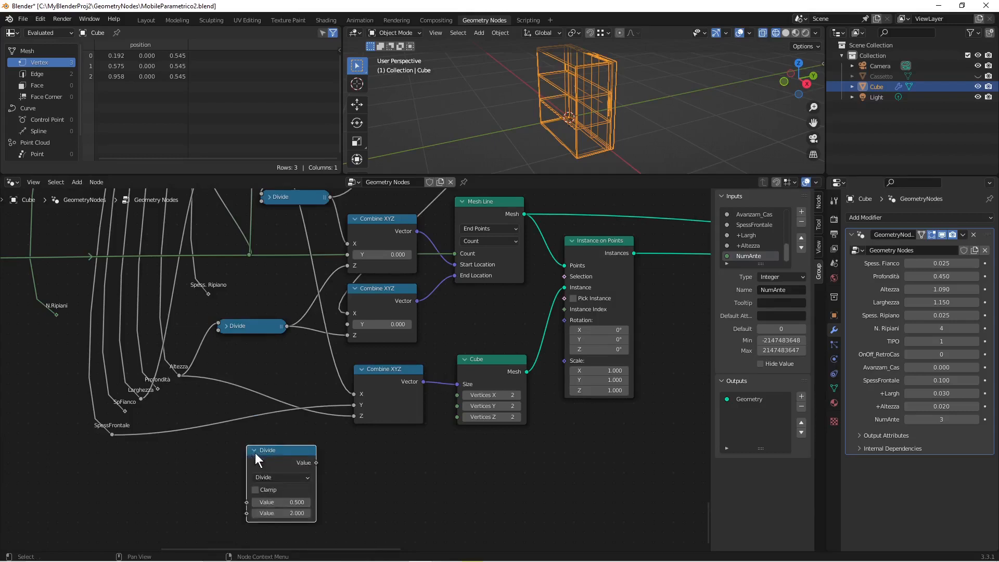
pyautogui.click(276, 513)
pyautogui.press('Return')
pyautogui.moveTo(112, 434); pyautogui.dragTo(247, 502)
pyautogui.click(254, 451)
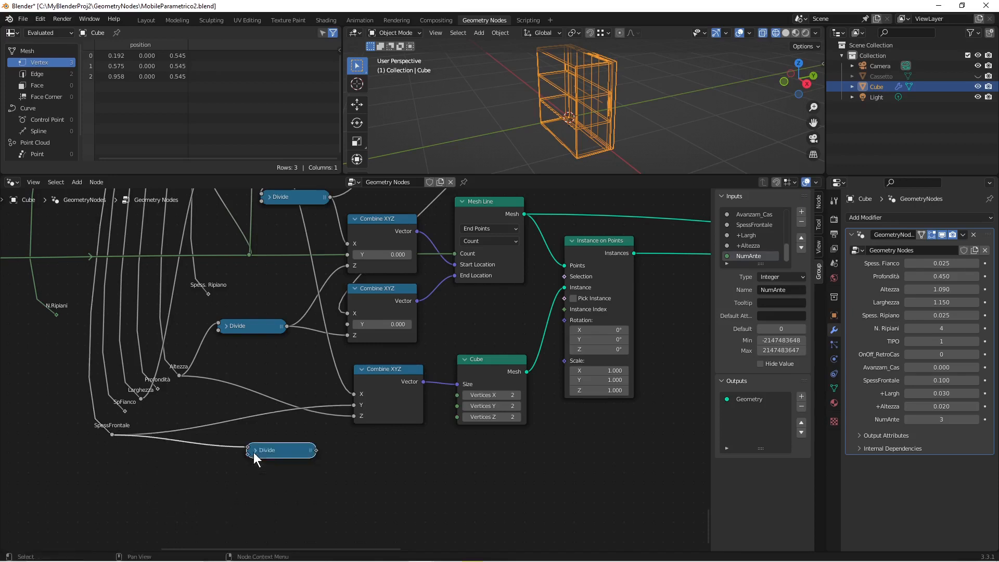
pyautogui.moveTo(267, 452); pyautogui.dragTo(232, 456)
# Duplicate the SpessFrontale Divide node, place the copy beside it, and change its operation to Add.
pyautogui.rightClick(236, 462)
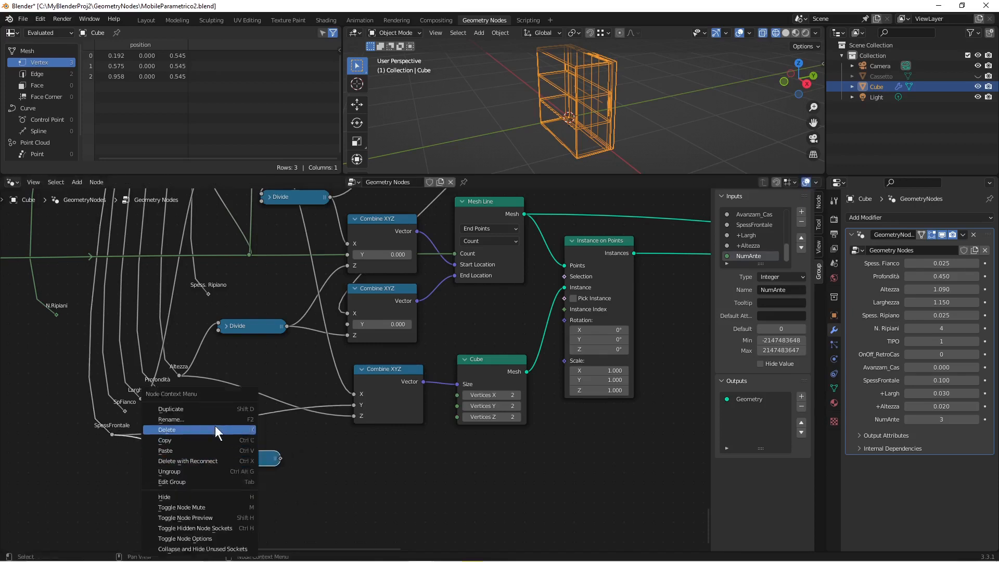
pyautogui.click(208, 409)
pyautogui.click(315, 455)
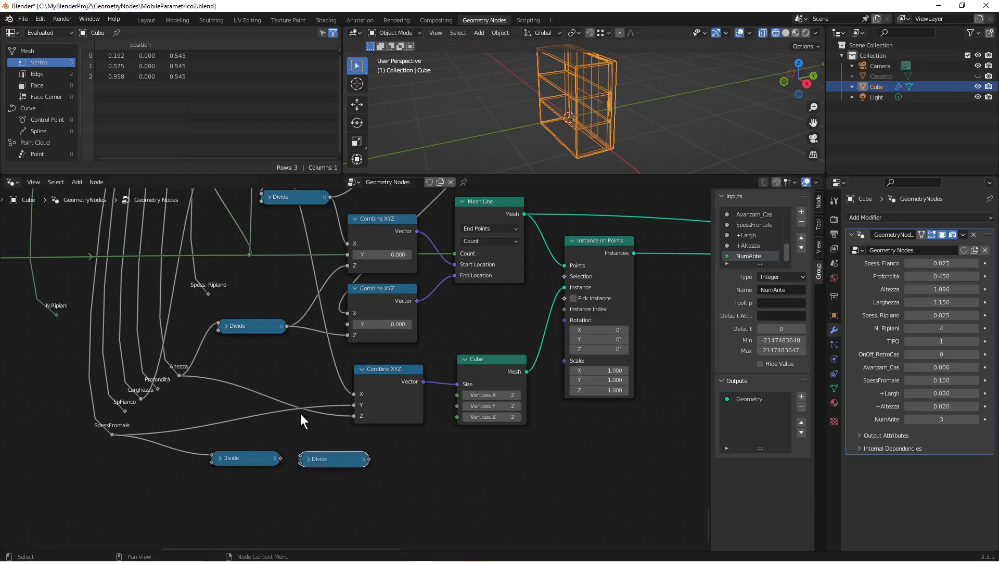
pyautogui.click(312, 458)
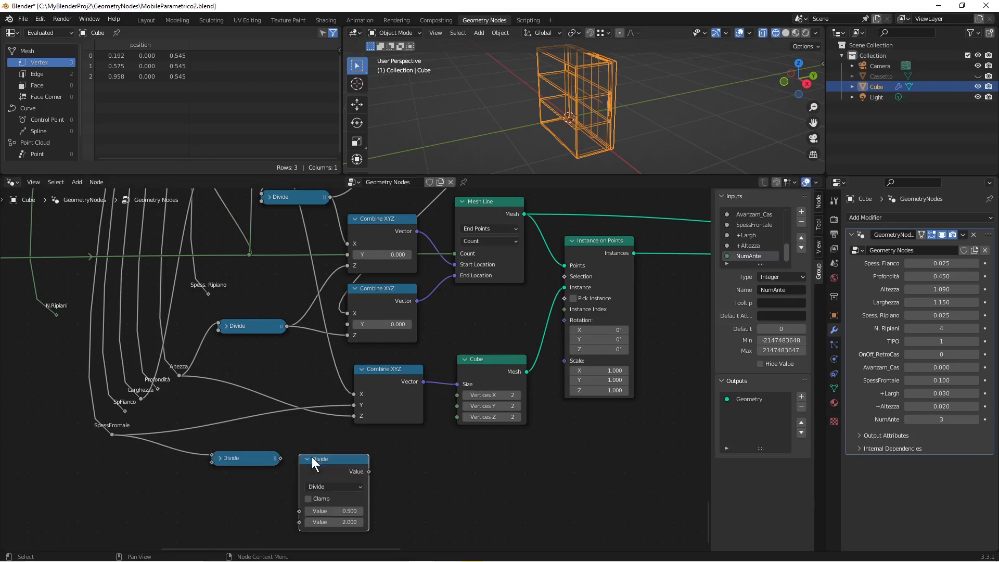
pyautogui.click(326, 488)
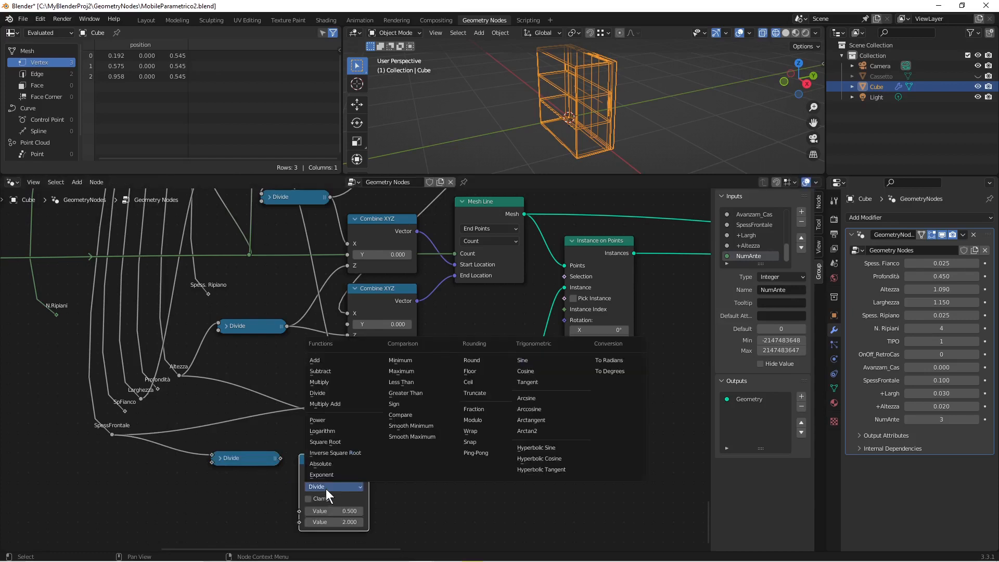
pyautogui.click(313, 360)
pyautogui.moveTo(324, 461); pyautogui.dragTo(320, 449)
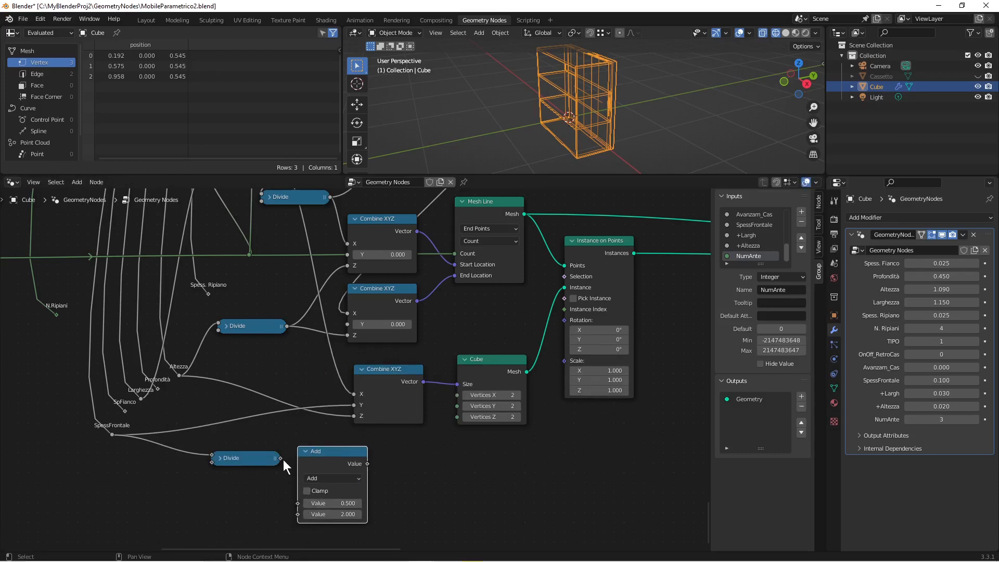
# Connect the SpessFrontale Divide output to the Add node's second value and Profondità to its first value.
pyautogui.moveTo(274, 458); pyautogui.dragTo(298, 516)
pyautogui.moveTo(307, 450); pyautogui.dragTo(261, 458)
pyautogui.moveTo(157, 388); pyautogui.dragTo(250, 509)
pyautogui.moveTo(275, 460); pyautogui.dragTo(274, 443)
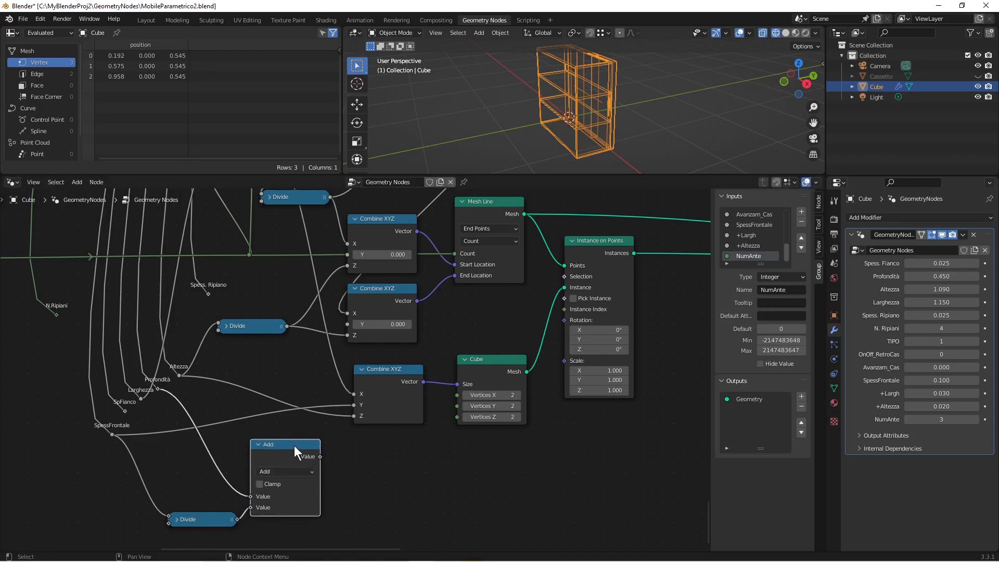
# Duplicate the Divide node fed by Altezza, place the copy beside the Add node, and expand it.
pyautogui.rightClick(251, 331)
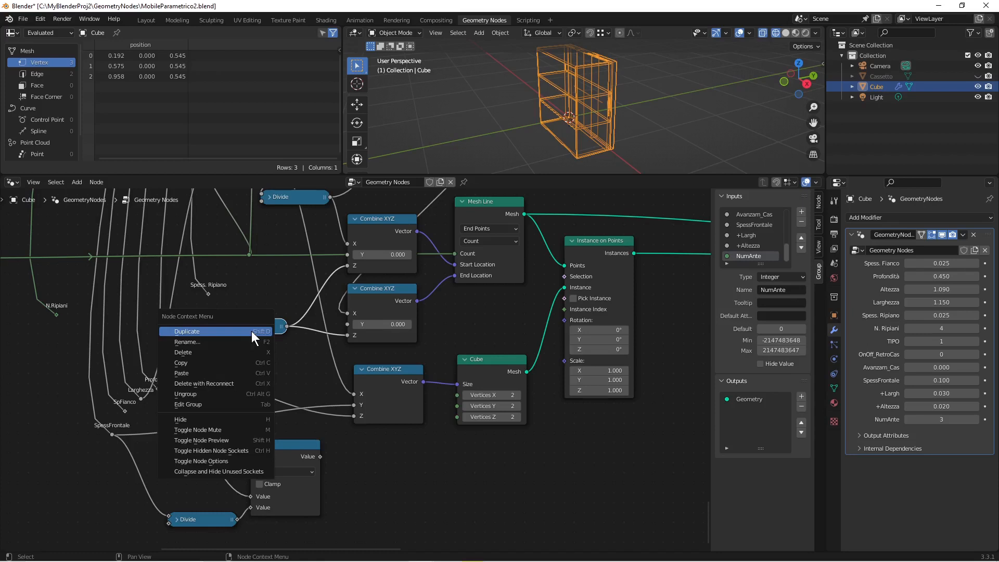
pyautogui.click(251, 331)
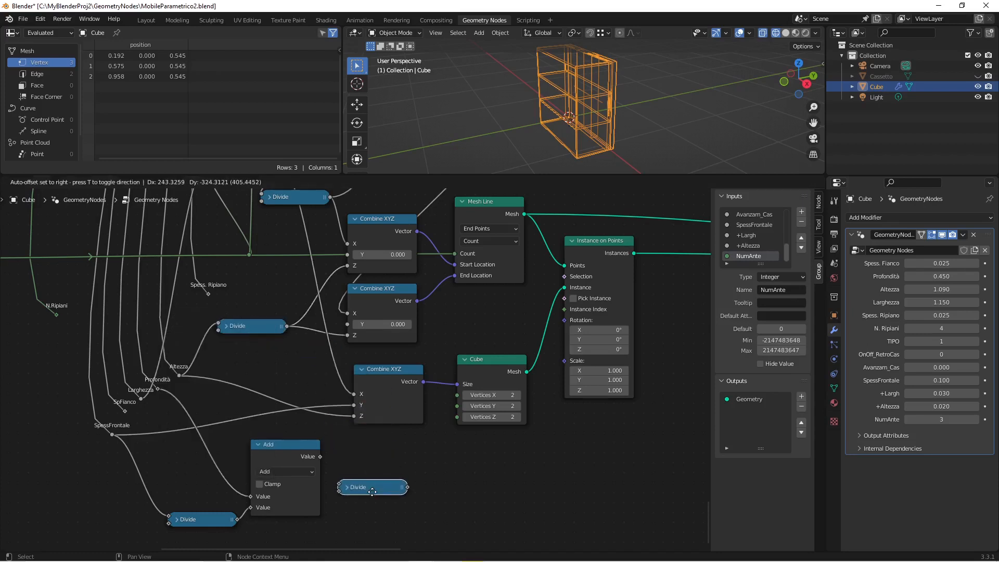
pyautogui.click(394, 479)
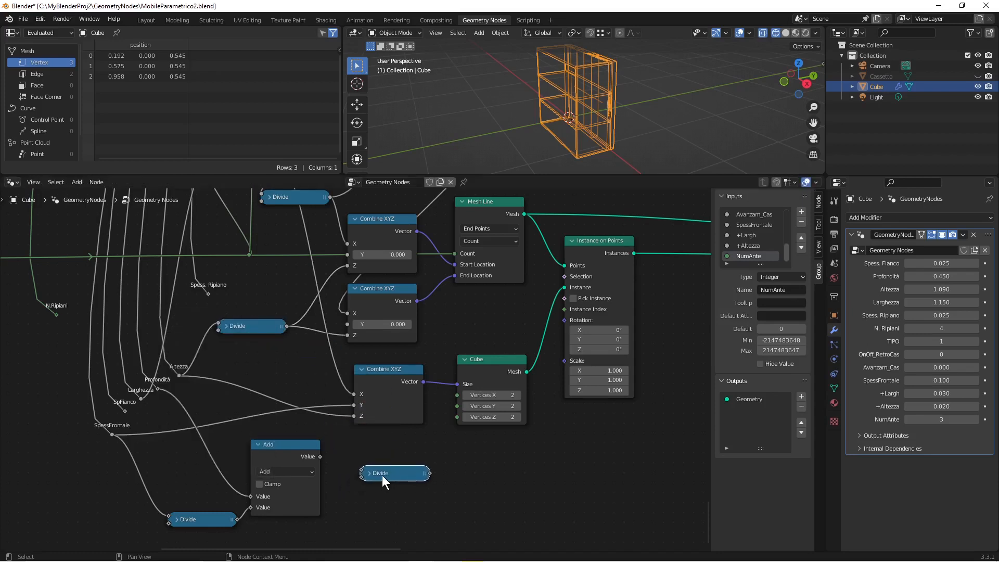
pyautogui.click(369, 473)
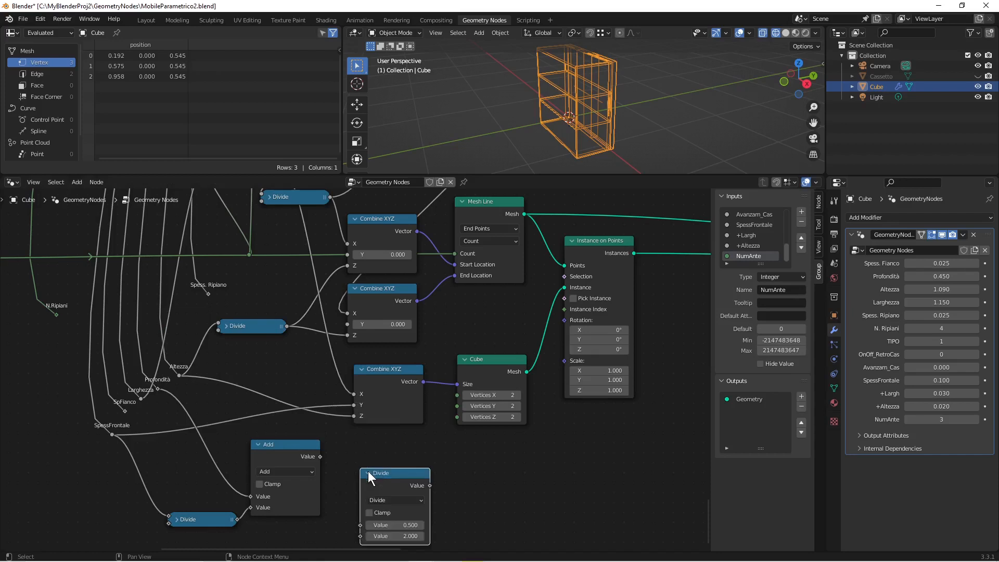
pyautogui.click(379, 500)
pyautogui.moveTo(402, 473); pyautogui.dragTo(395, 447)
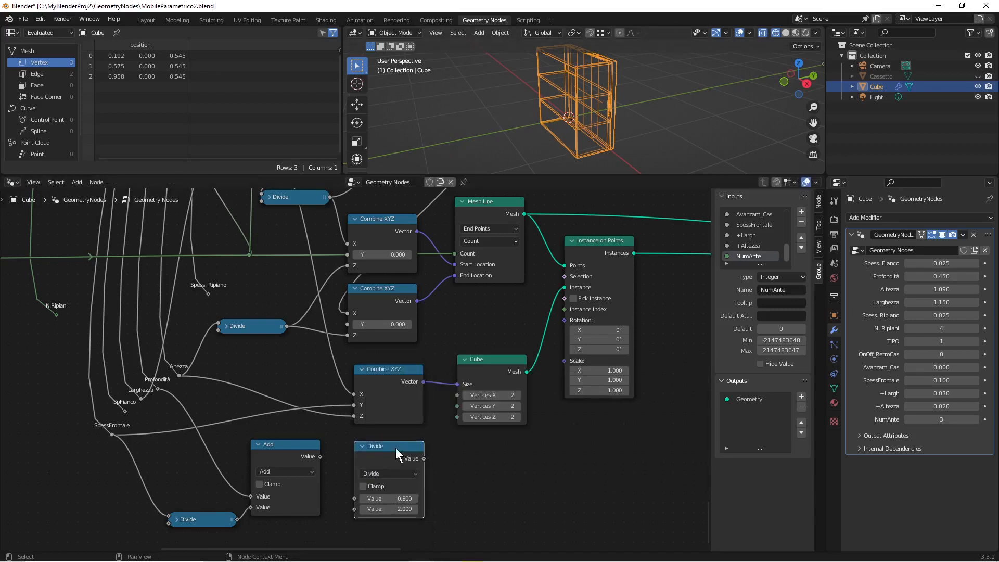
# Change the copied Divide node's operation to Multiply and set its second value to -1.
pyautogui.click(372, 472)
pyautogui.click(390, 370)
pyautogui.click(400, 508)
pyautogui.write('-1')
pyautogui.press('Return')
# Route the Add output through the Multiply node into Y of both Combine XYZ nodes feeding the Mesh Line, and collapse Multiply.
pyautogui.moveTo(375, 457); pyautogui.dragTo(364, 463)
pyautogui.moveTo(300, 454); pyautogui.dragTo(342, 504)
pyautogui.moveTo(377, 457); pyautogui.dragTo(348, 324)
pyautogui.click(342, 458)
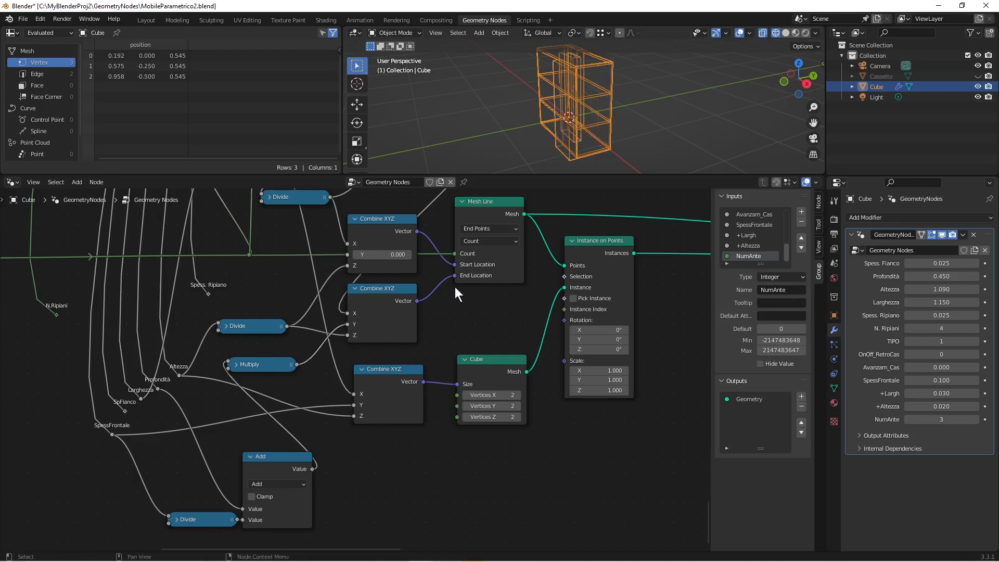
pyautogui.moveTo(295, 364); pyautogui.dragTo(347, 255)
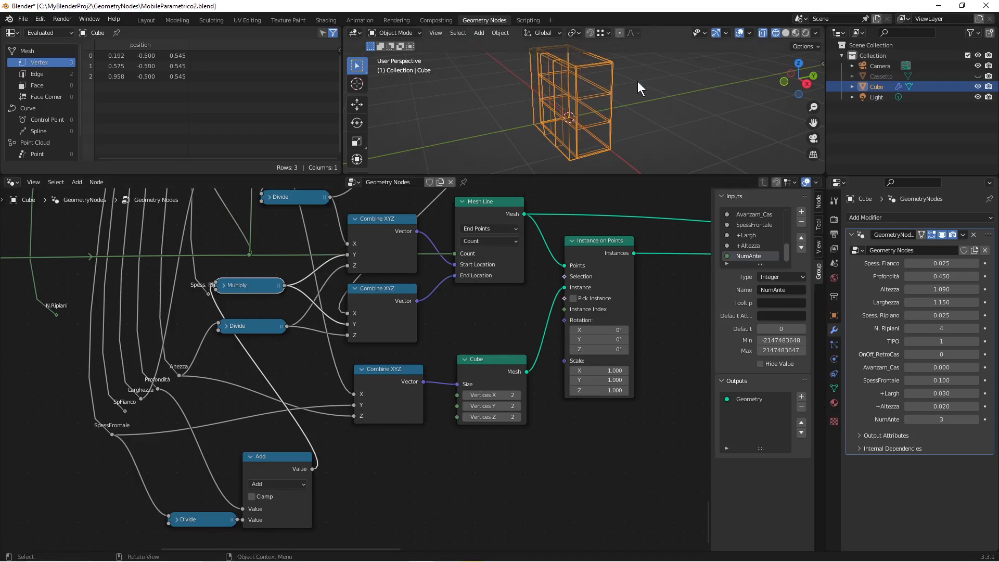
# Inspect the door panels in the right orthographic view and set SpessFrontale to 0.060.
pyautogui.press('KP_3')
pyautogui.moveTo(576, 102); pyautogui.dragTo(678, 110, button='middle')
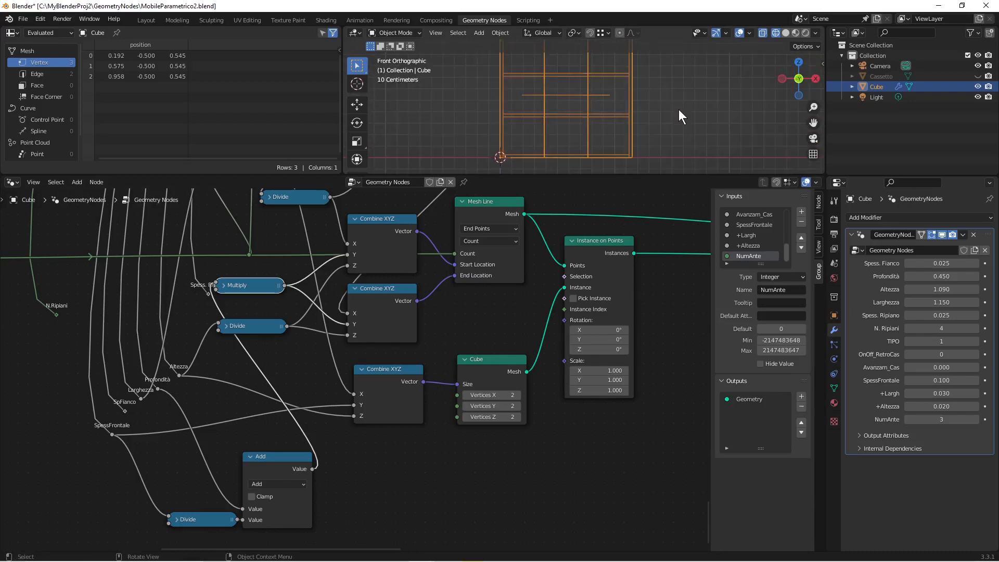
pyautogui.press('KP_3')
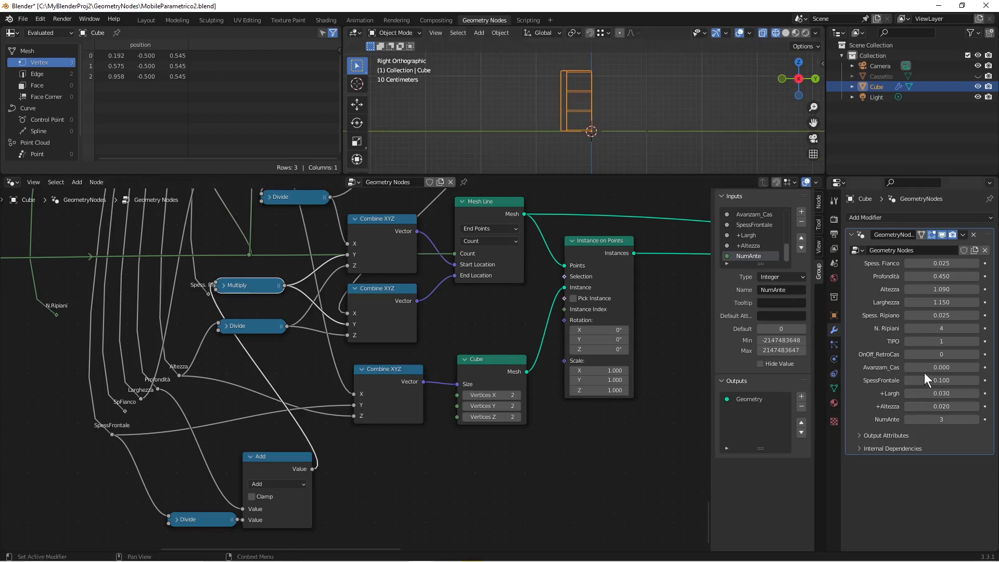
pyautogui.moveTo(936, 381); pyautogui.dragTo(924, 363)
pyautogui.moveTo(583, 107); pyautogui.dragTo(674, 119, button='middle')
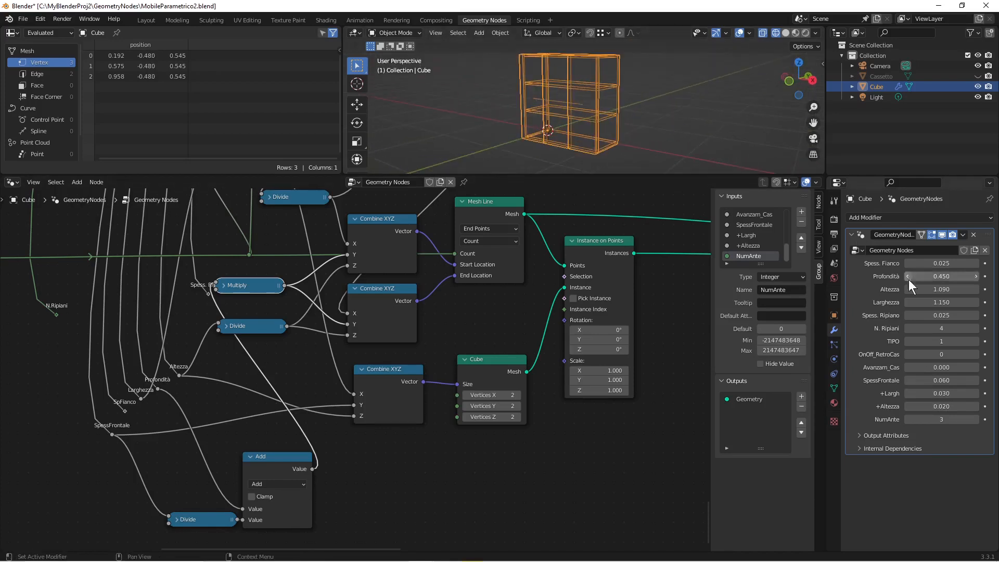
# Set Larghezza to 1.230 and test higher door counts, ending with NumAnte at 3.
pyautogui.moveTo(930, 301)
pyautogui.mouseDown()
pyautogui.moveTo(939, 302)
pyautogui.moveTo(912, 302)
pyautogui.moveTo(933, 302)
pyautogui.mouseUp()
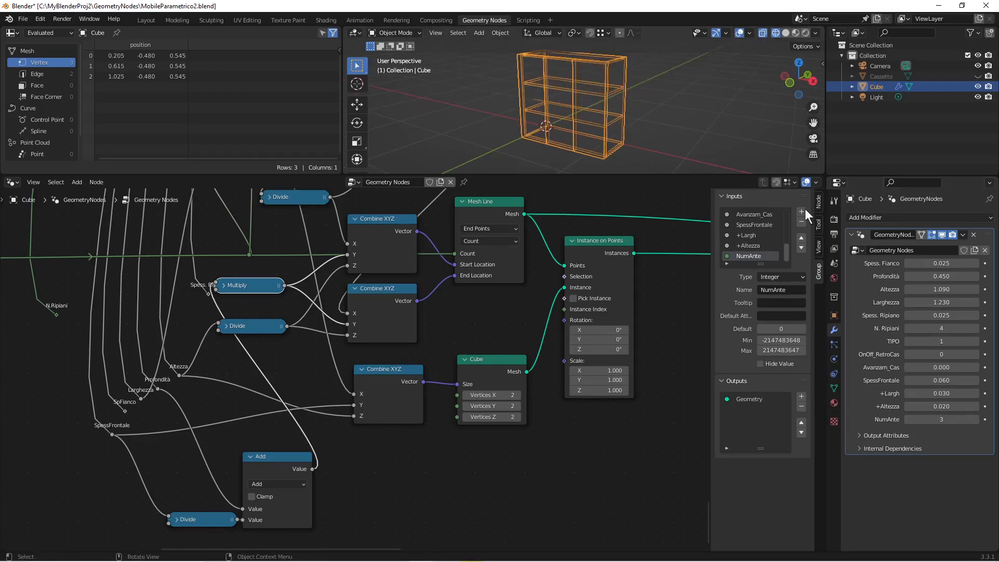
pyautogui.click(975, 419)
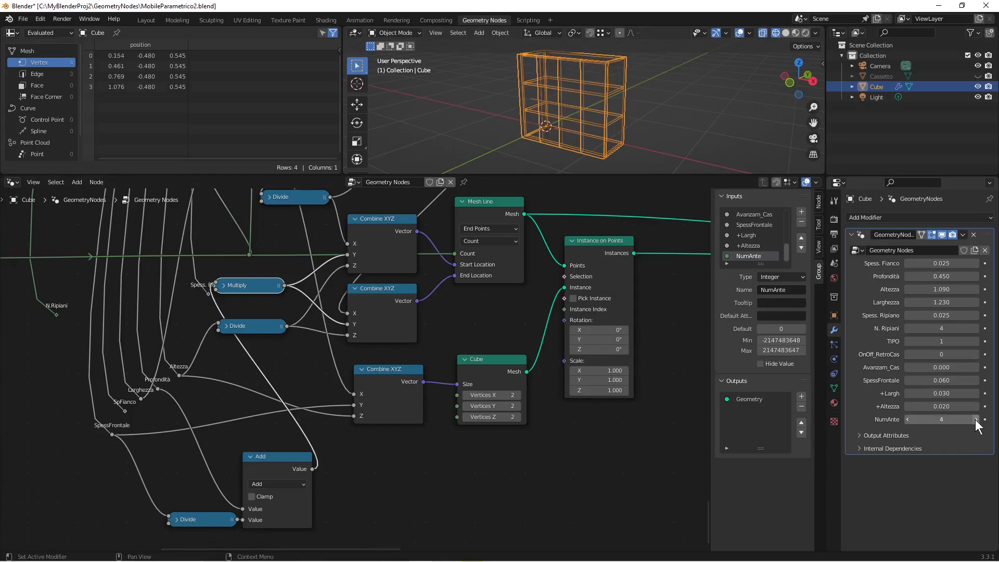
pyautogui.click(975, 419)
pyautogui.click(910, 419)
pyautogui.click(909, 419)
# Test the cabinet in solid shading with NumAnte set to 4 and Profondità set to 0.330.
pyautogui.click(786, 32)
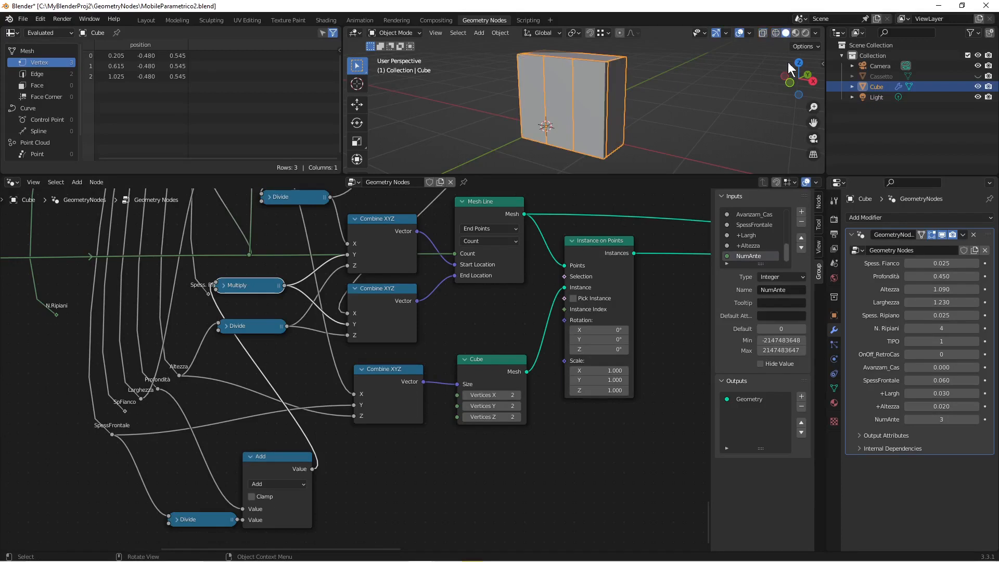
pyautogui.click(975, 419)
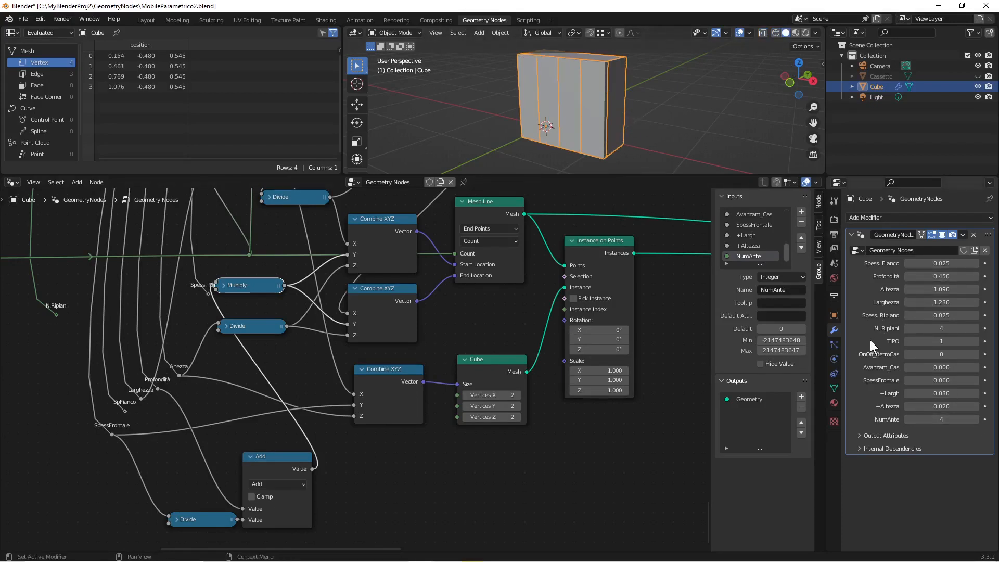
pyautogui.moveTo(940, 276); pyautogui.dragTo(905, 276)
pyautogui.moveTo(721, 112); pyautogui.dragTo(697, 125, button='middle')
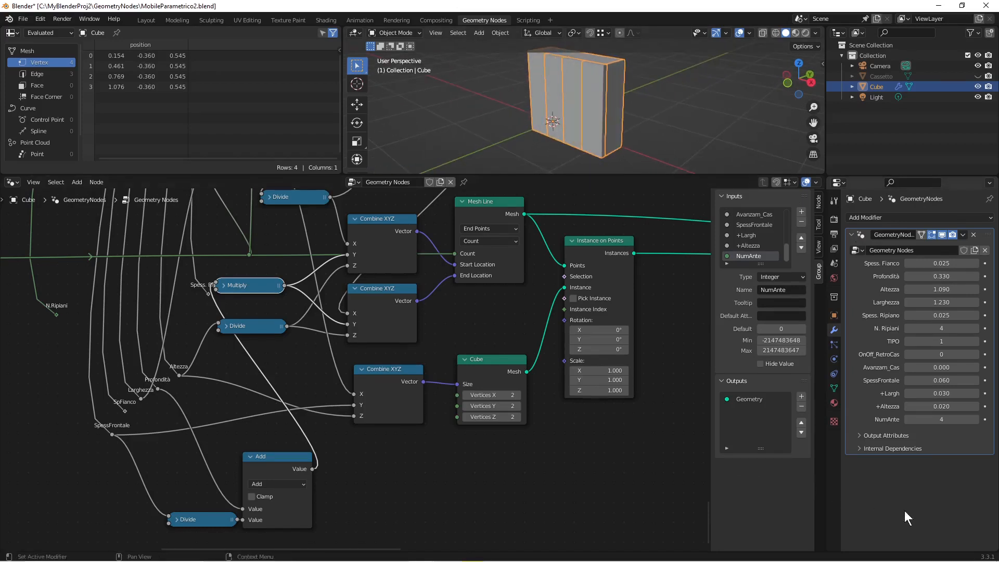
# Set NumAnte to 1 and return the 3D view to wireframe shading.
pyautogui.click(909, 419)
pyautogui.click(909, 419)
pyautogui.click(908, 420)
pyautogui.moveTo(676, 154)
pyautogui.mouseDown(button='middle')
pyautogui.moveTo(617, 101)
pyautogui.moveTo(677, 82)
pyautogui.moveTo(575, 80)
pyautogui.mouseUp(button='middle')
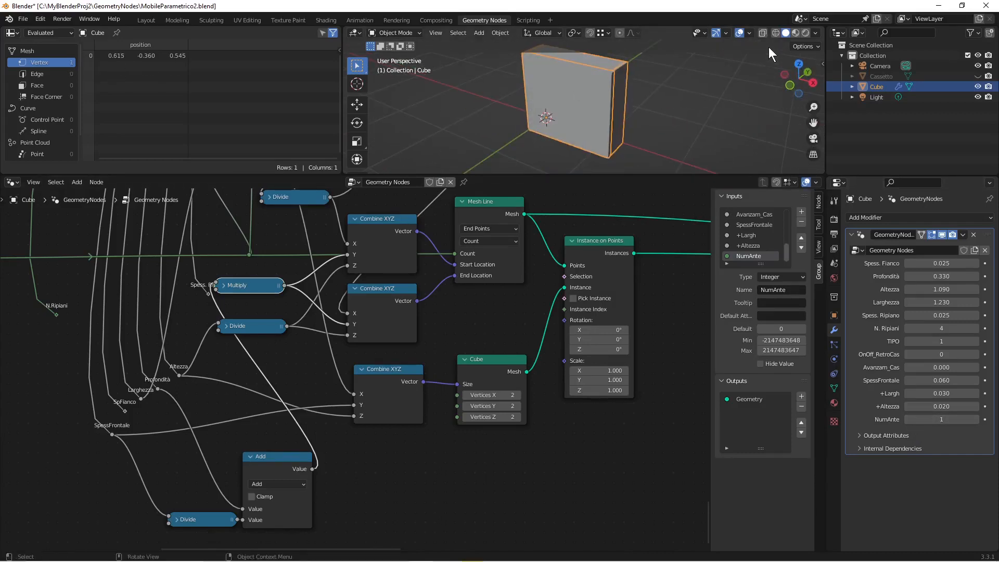
pyautogui.click(775, 33)
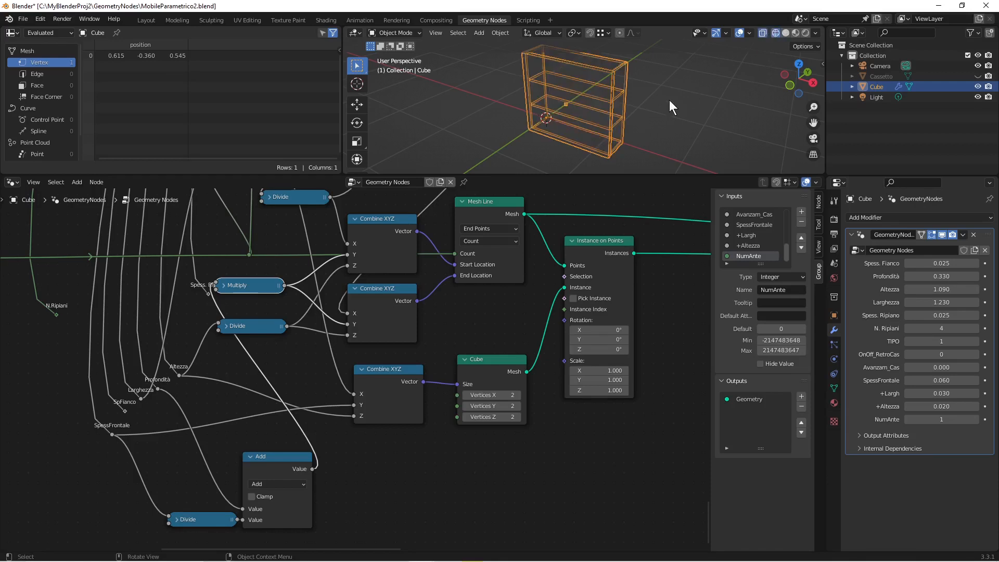
# Save the file and cut the direct outgoing link of the Mesh Line's Mesh output that bypasses Instance on Points.
pyautogui.hotkey('ctrl', 's')
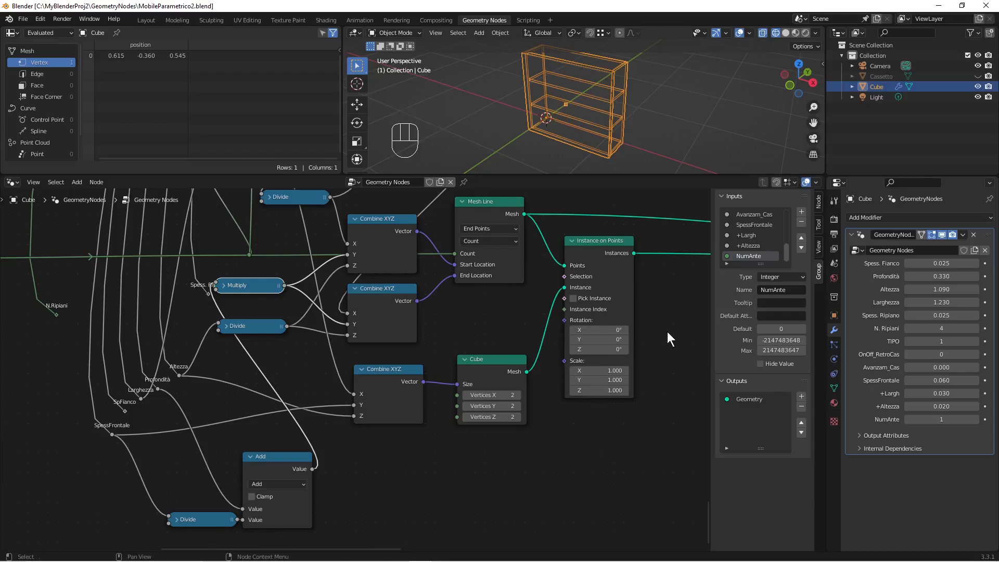
pyautogui.press('ctrl')
pyautogui.keyDown('ctrl'); pyautogui.moveTo(655, 202); pyautogui.dragTo(669, 238, button='right'); pyautogui.keyUp('ctrl')
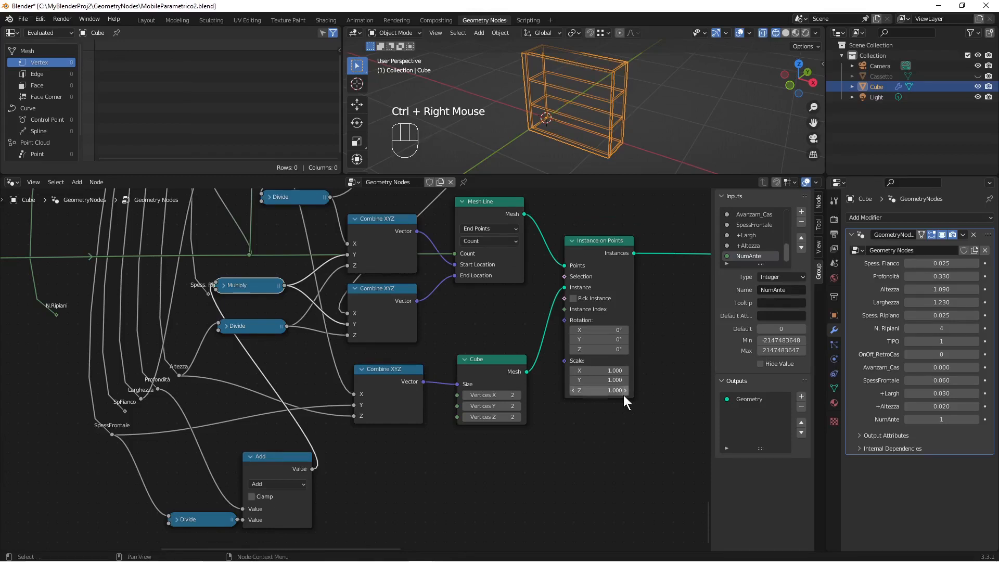
# Add the IF1 node group and place it beside the doors' Instance on Points node.
pyautogui.scroll(-4, 610, 422)
pyautogui.scroll(-1, 610, 423)
pyautogui.keyDown('shift'); pyautogui.moveTo(610, 419); pyautogui.dragTo(452, 407, button='middle'); pyautogui.keyUp('shift')
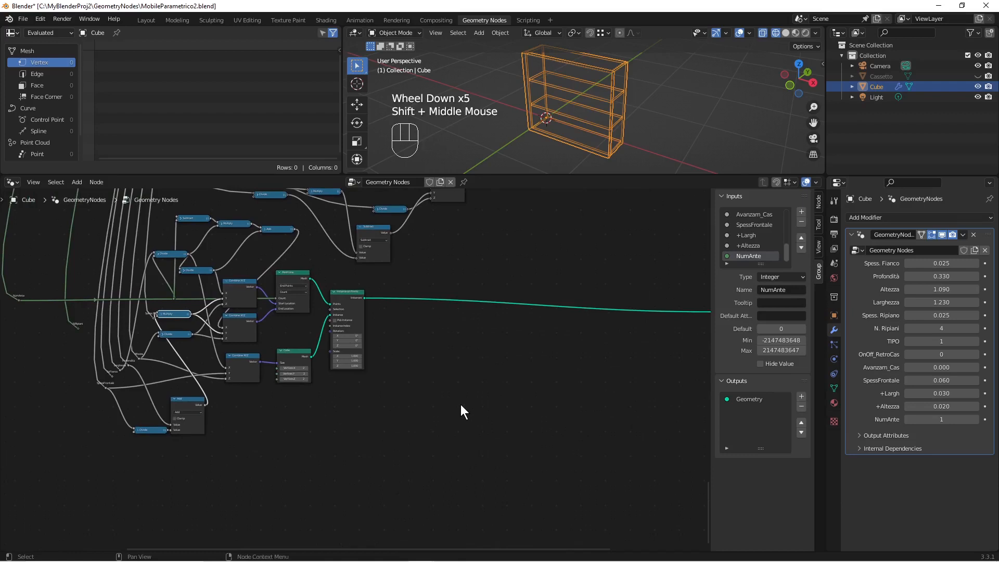
pyautogui.hotkey('shift', 'a')
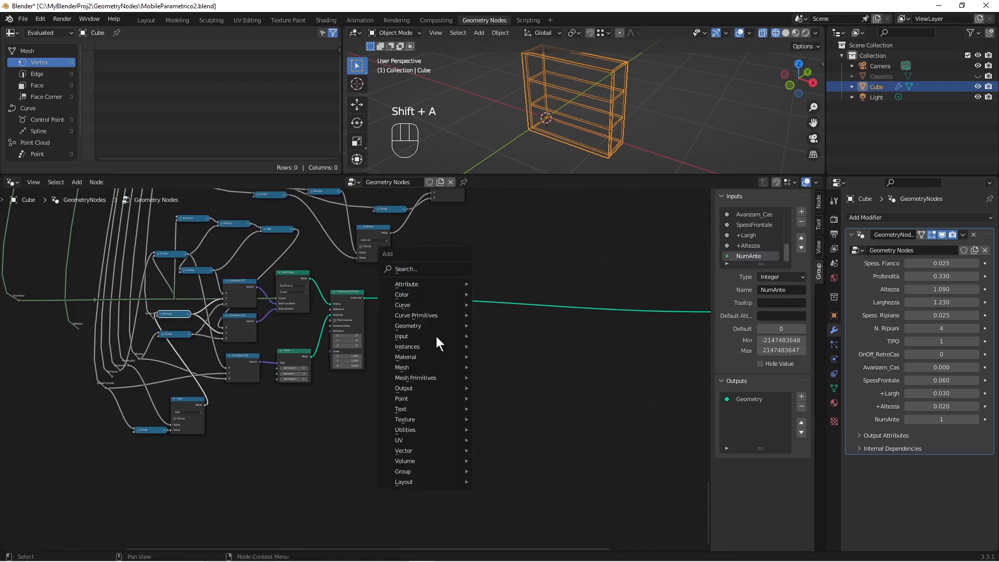
pyautogui.moveTo(430, 468)
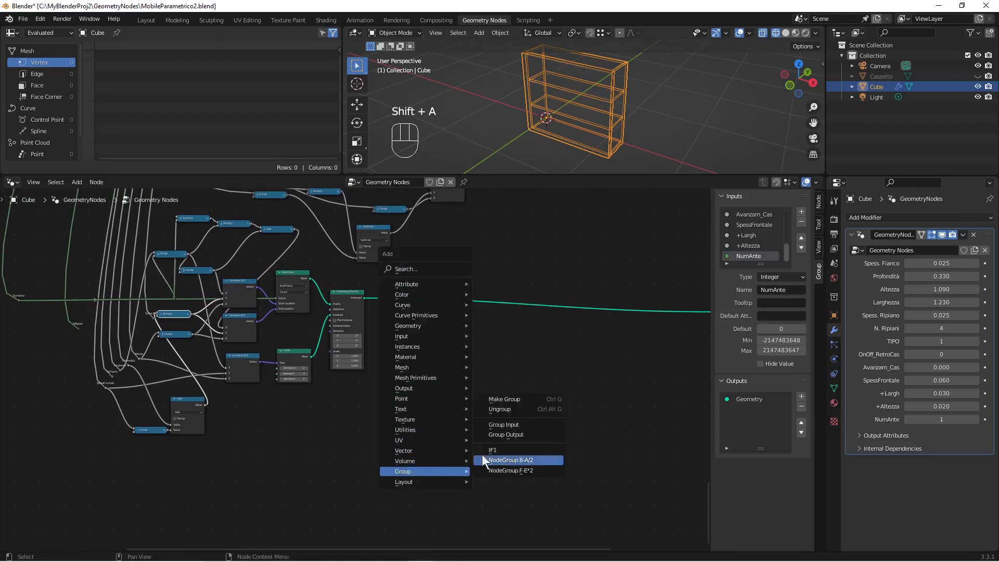
pyautogui.moveTo(474, 460)
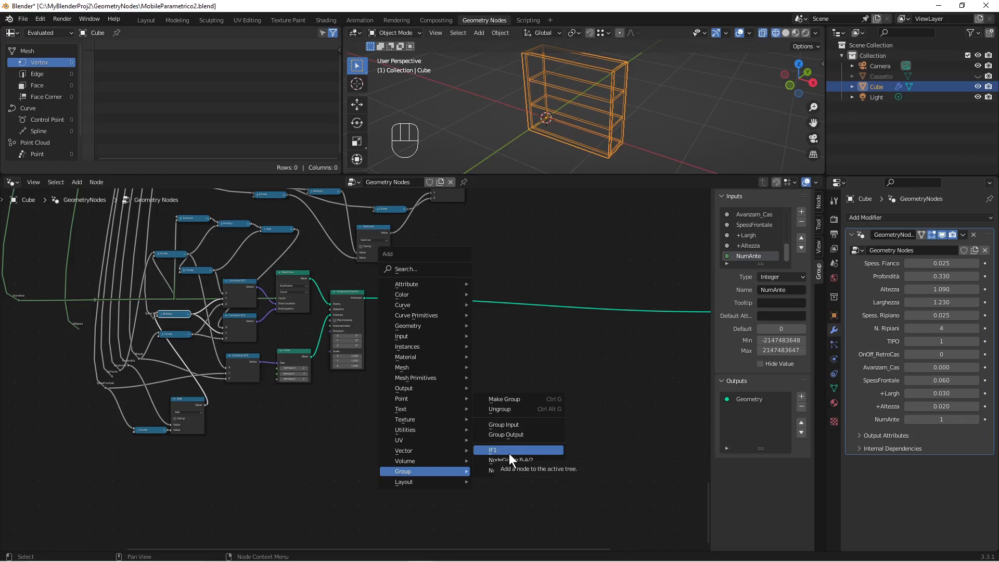
pyautogui.click(509, 450)
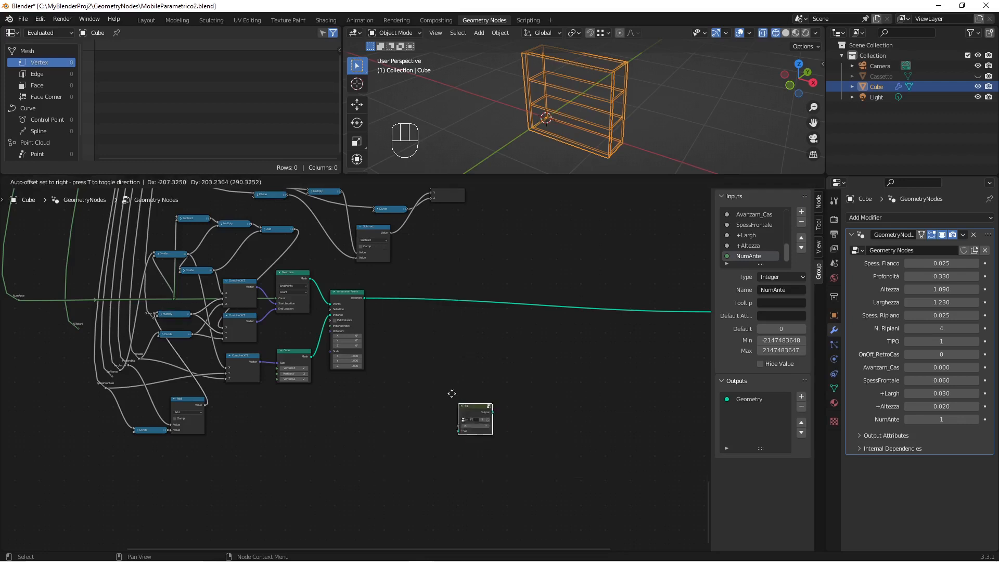
pyautogui.click(391, 317)
# Make the new IF1 group a single-user copy and move its node closer to Instance on Points.
pyautogui.scroll(6, 408, 345)
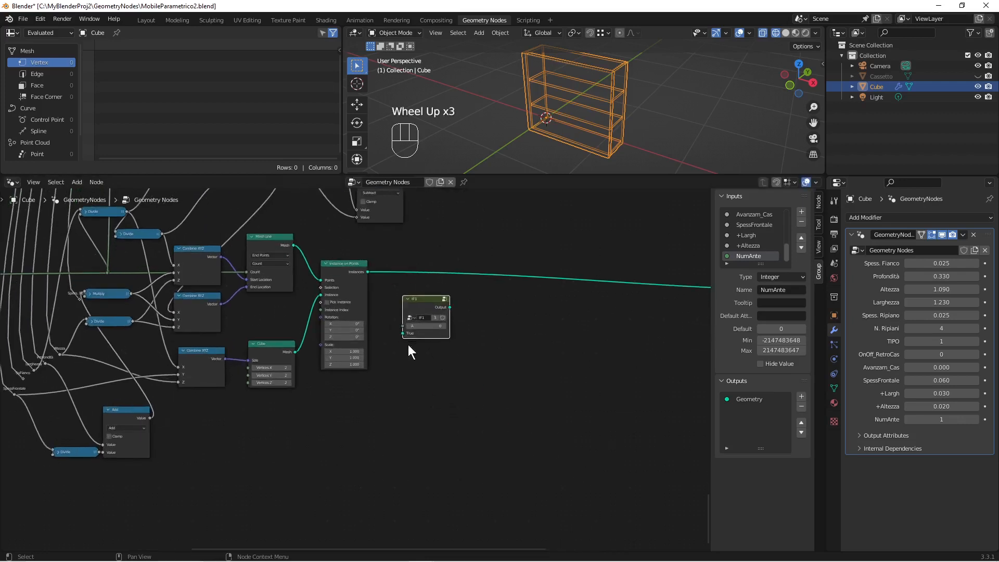
pyautogui.keyDown('shift'); pyautogui.moveTo(487, 379); pyautogui.dragTo(462, 435, button='middle'); pyautogui.keyUp('shift')
pyautogui.scroll(3, 463, 435)
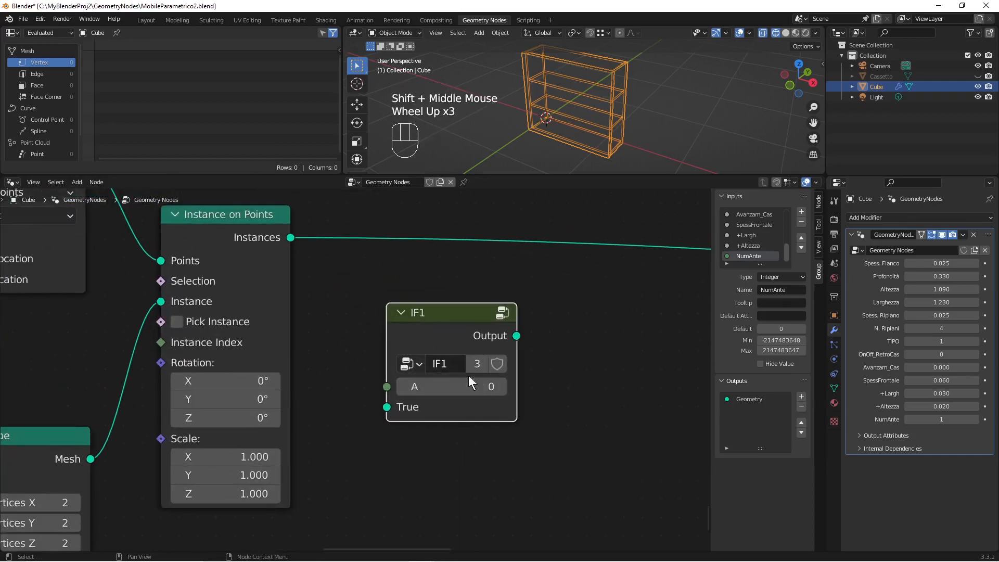
pyautogui.click(476, 364)
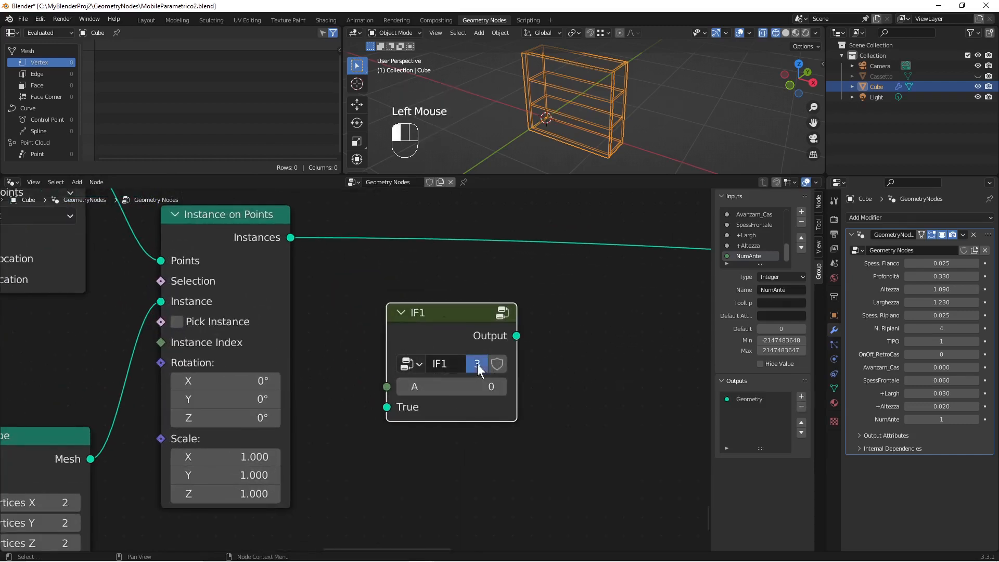
pyautogui.moveTo(426, 316); pyautogui.dragTo(404, 290)
pyautogui.scroll(-1, 435, 306)
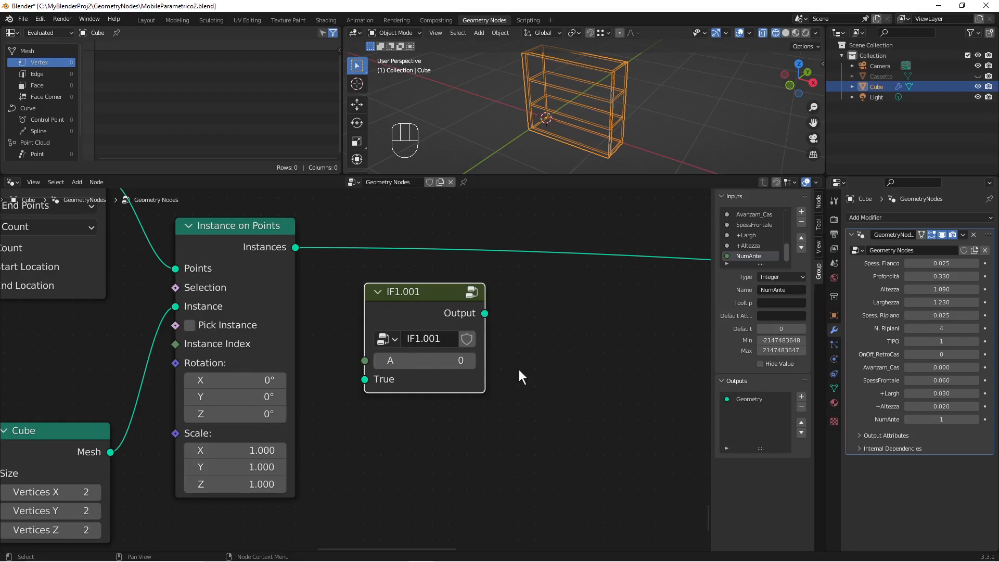
# Inside the IF1.001 group, set the Integer node to 2 and return to the main node tree.
pyautogui.click(453, 329)
pyautogui.press('Tab')
pyautogui.click(275, 483)
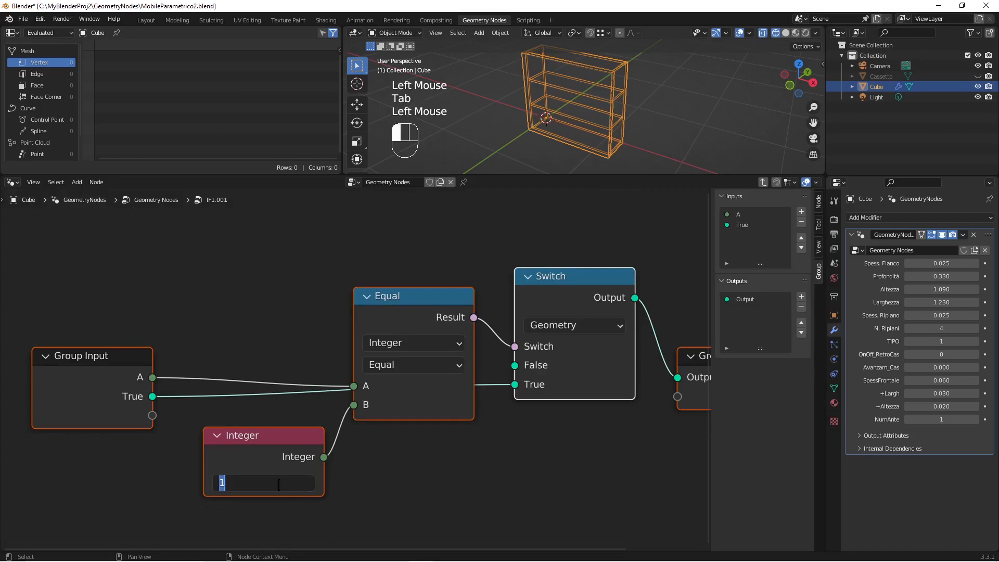
pyautogui.write('2')
pyautogui.press('Return')
pyautogui.press('Tab')
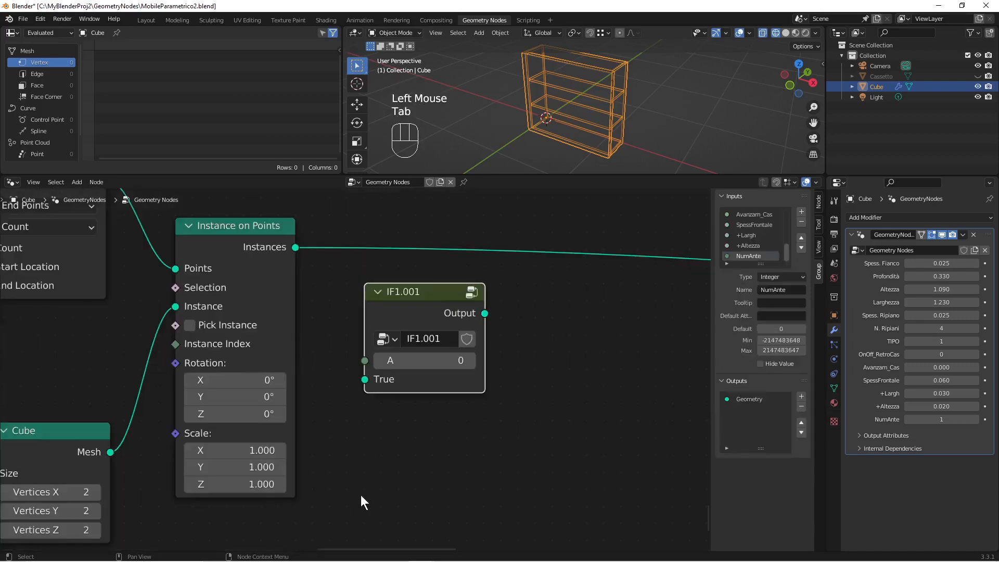
# Set the IF1.001 group node's Name property to "if2".
pyautogui.click(418, 292)
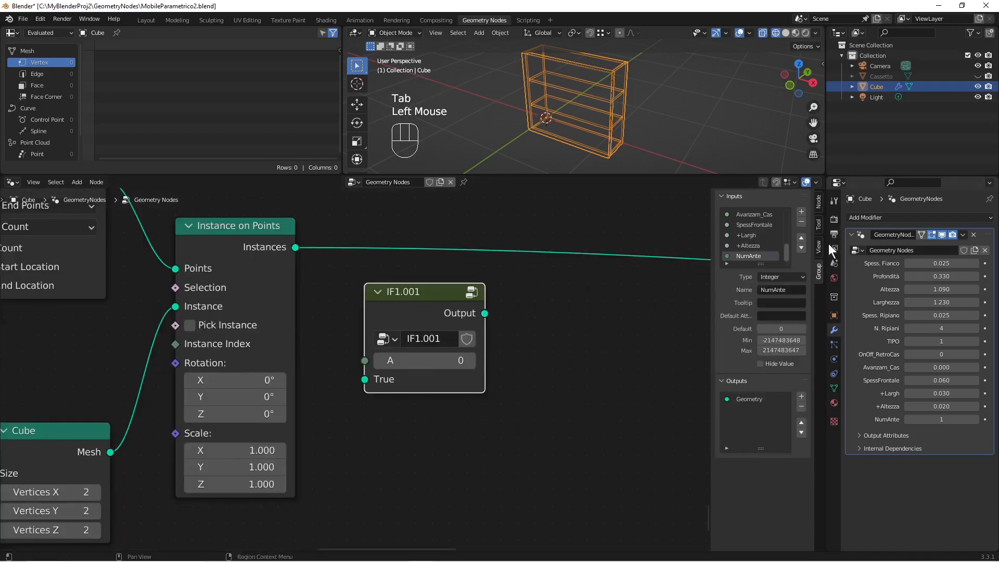
pyautogui.click(818, 203)
pyautogui.click(779, 212)
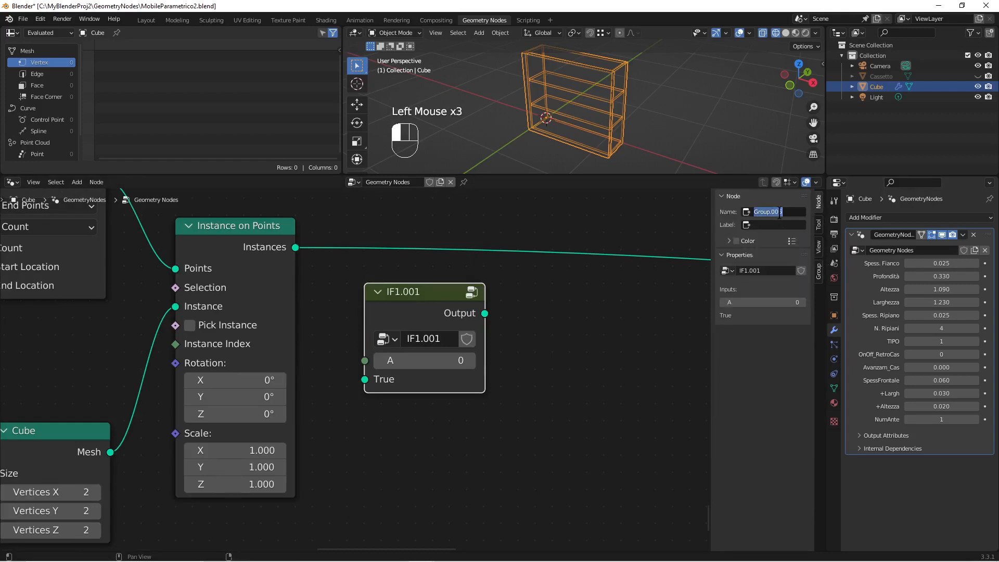
pyautogui.press('capslock')
pyautogui.write('if2')
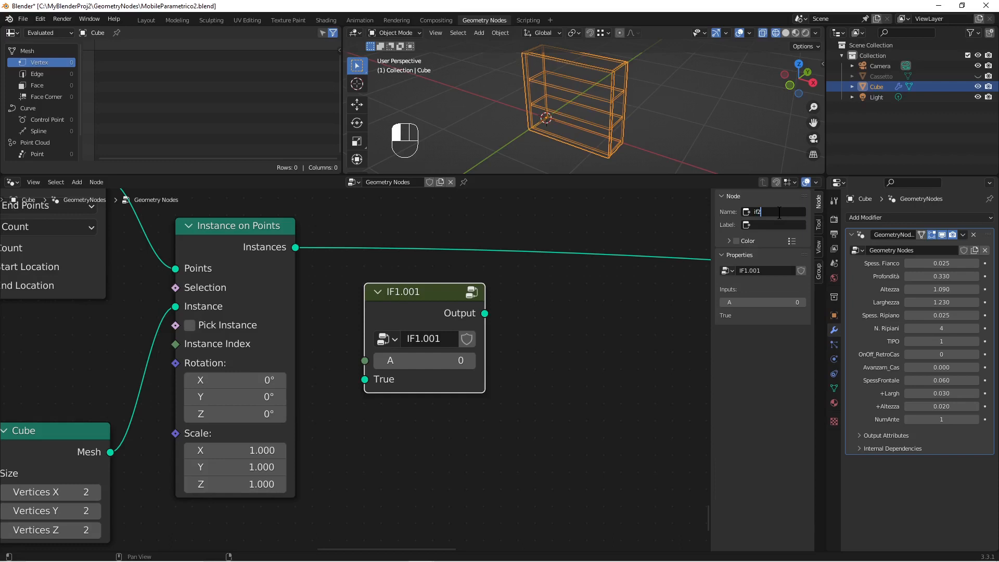
pyautogui.press('Return')
# Change the IF1.001 group node's Name property to uppercase "IF2".
pyautogui.click(778, 225)
pyautogui.click(775, 213)
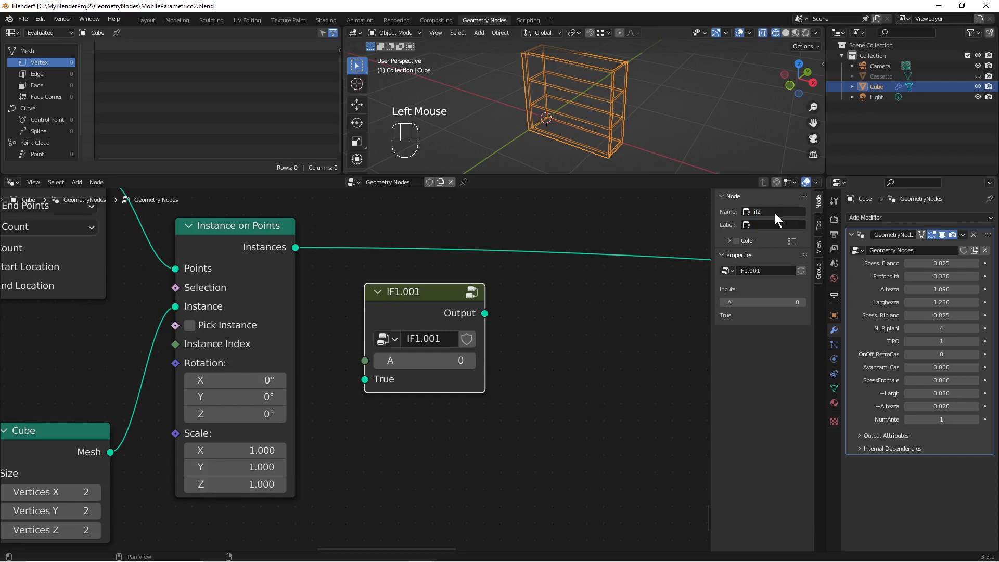
pyautogui.doubleClick(775, 213)
pyautogui.press('capslock')
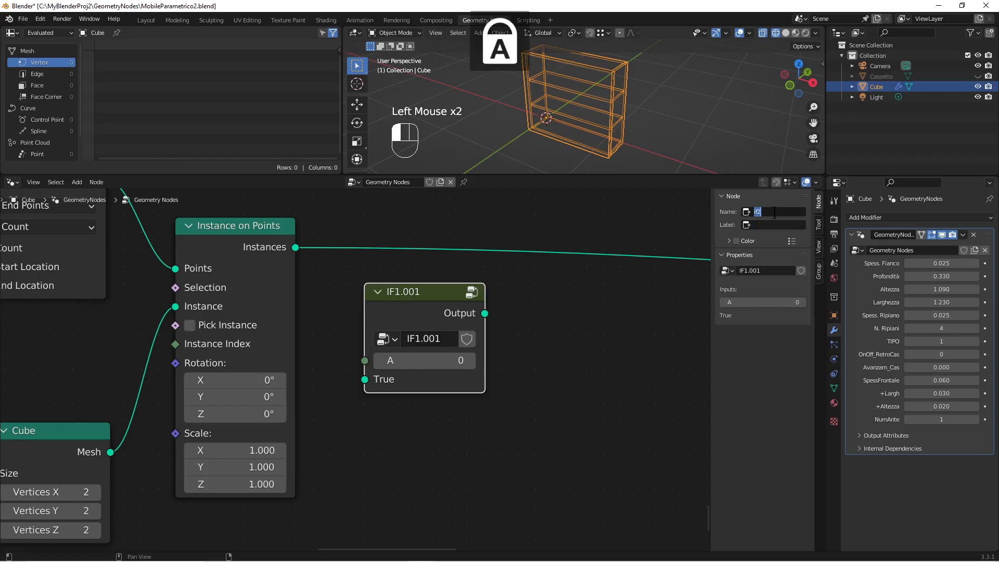
pyautogui.write('IF2')
pyautogui.press('Return')
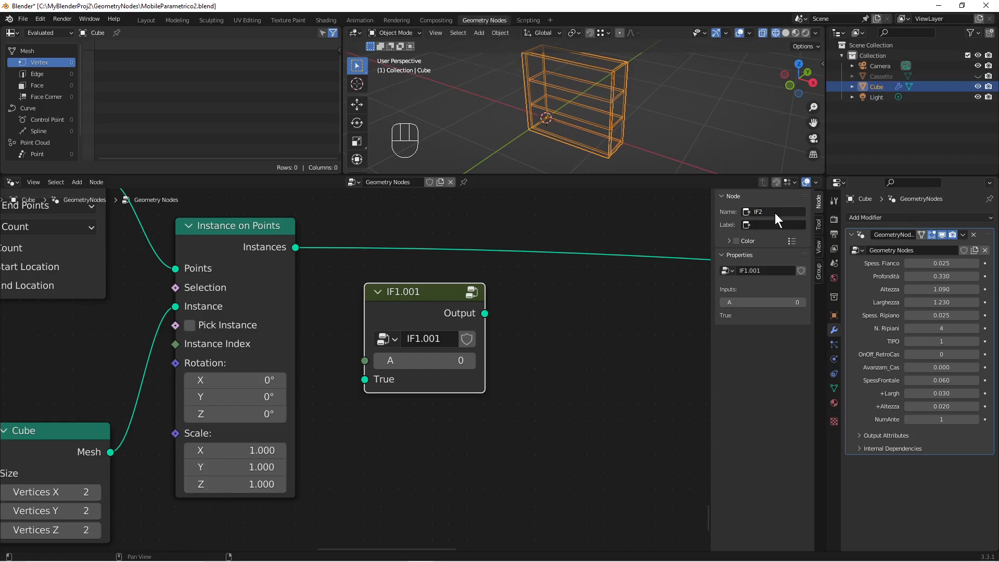
# Give the group node the label "IF2" and rename its IF1.001 node group to "IF2".
pyautogui.click(771, 224)
pyautogui.write('IF2')
pyautogui.press('Return')
pyautogui.doubleClick(763, 269)
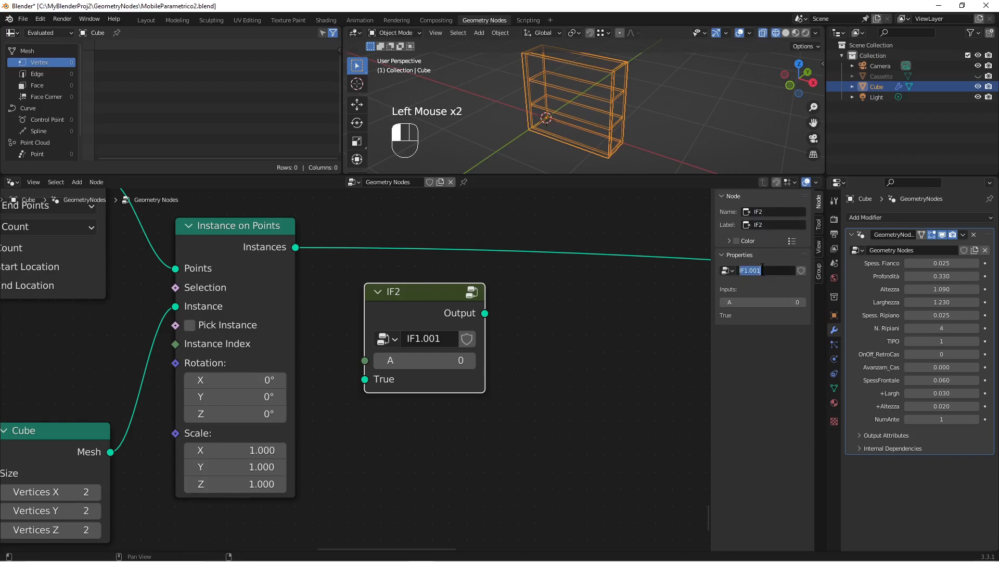
pyautogui.write('IF2')
pyautogui.press('Return')
# Insert the IF2 node into the link leaving the doors' Instance on Points node, feeding Instances into True.
pyautogui.scroll(-6, 476, 348)
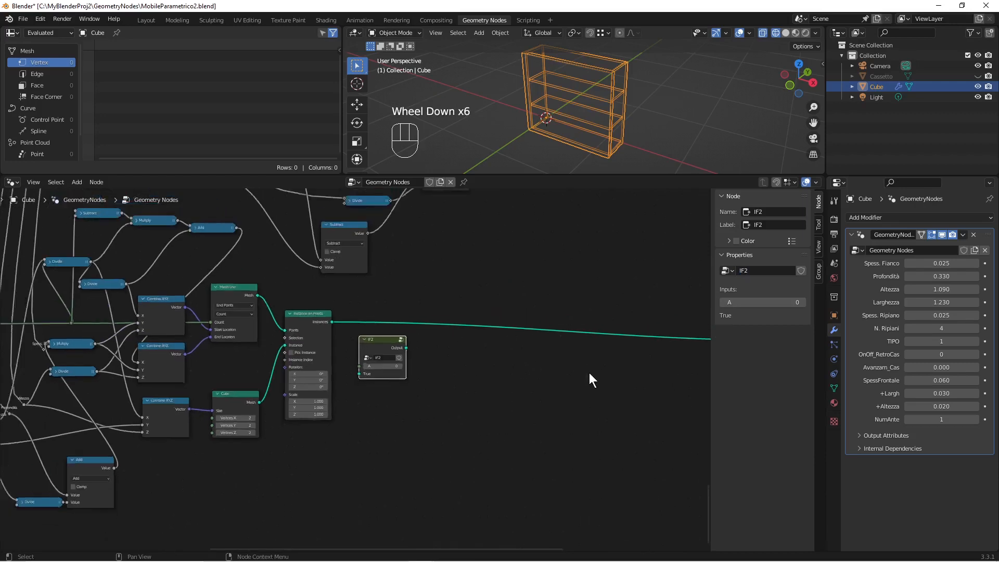
pyautogui.moveTo(589, 372); pyautogui.dragTo(591, 380, button='middle')
pyautogui.scroll(5, 488, 395)
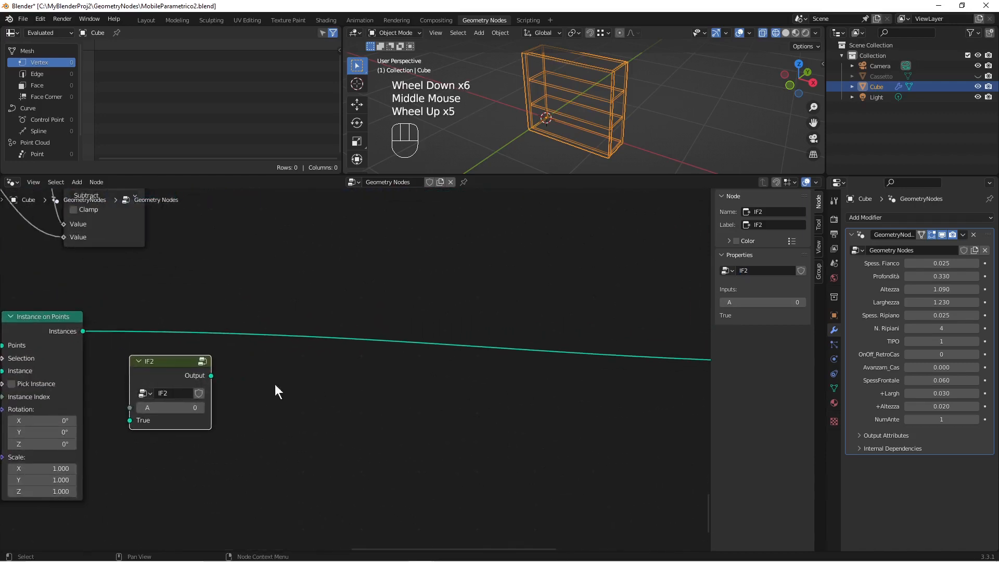
pyautogui.moveTo(176, 368); pyautogui.dragTo(268, 319)
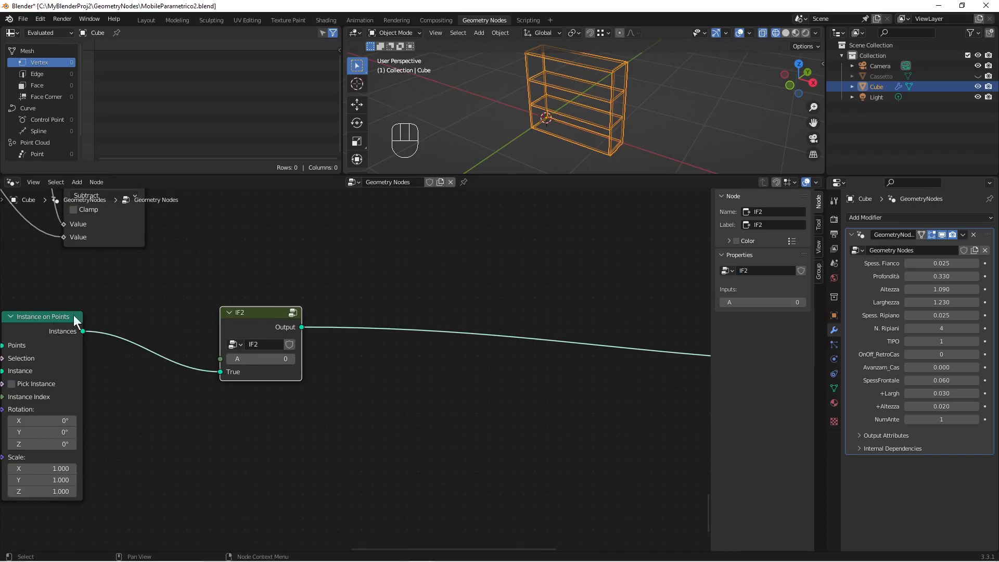
# Follow the doors' link to its Join Geometry node and move the IF2 node closer to it.
pyautogui.scroll(-4, 298, 354)
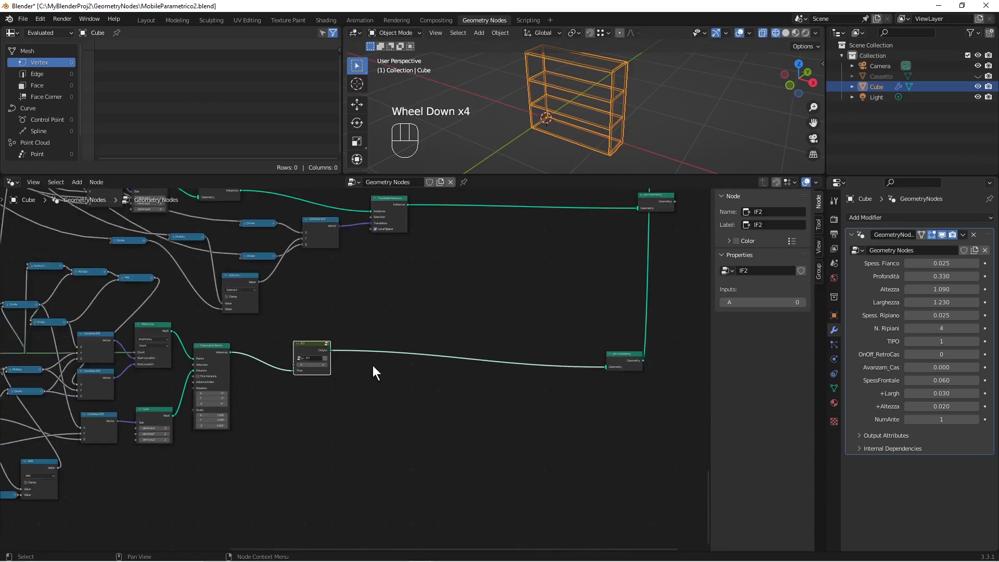
pyautogui.scroll(2, 374, 369)
pyautogui.scroll(3, 375, 368)
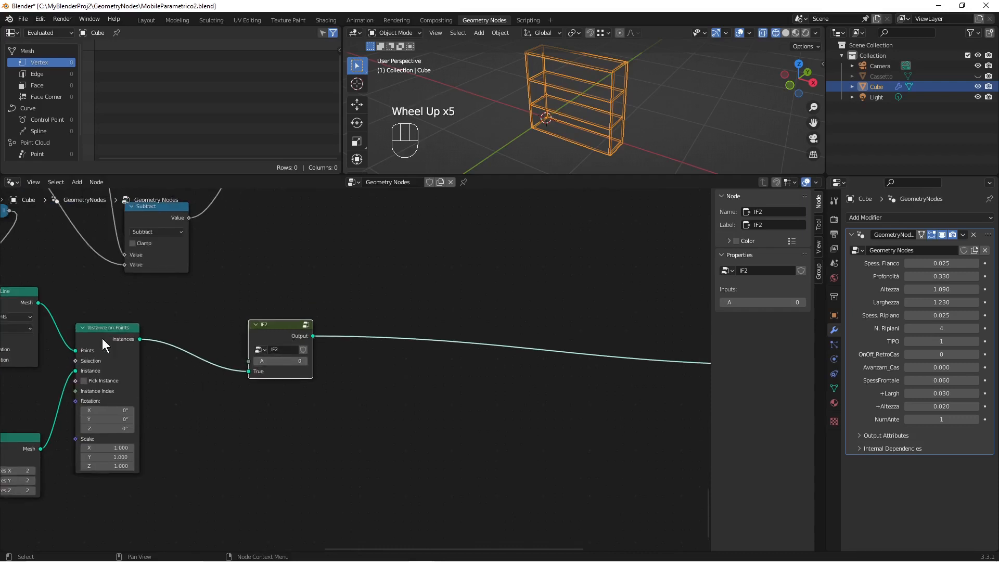
pyautogui.scroll(-2, 508, 420)
pyautogui.keyDown('shift'); pyautogui.moveTo(507, 420); pyautogui.dragTo(427, 376, button='middle'); pyautogui.keyUp('shift')
pyautogui.scroll(1, 426, 375)
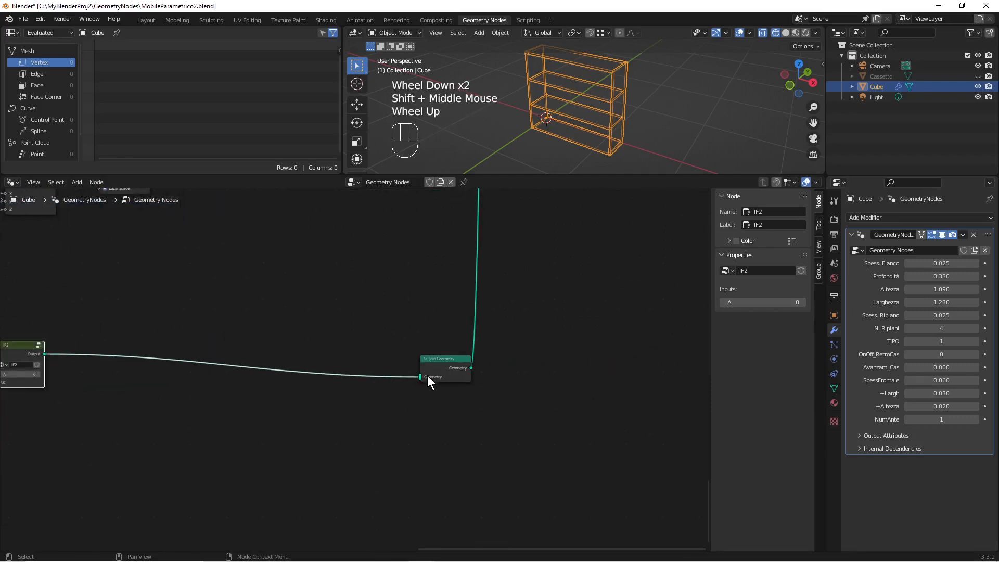
pyautogui.scroll(-6, 448, 394)
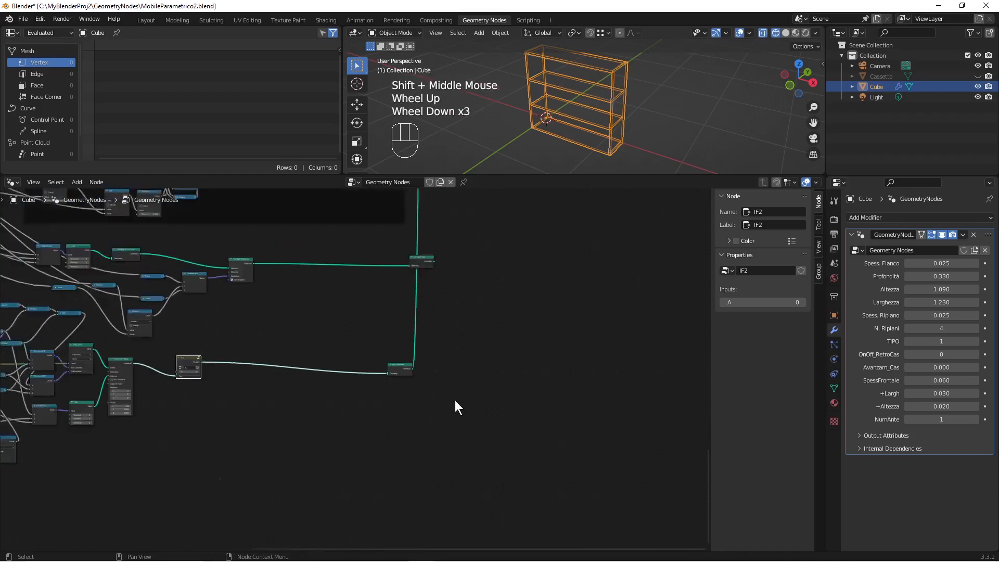
pyautogui.moveTo(409, 311); pyautogui.dragTo(410, 406, button='middle')
pyautogui.scroll(3, 410, 406)
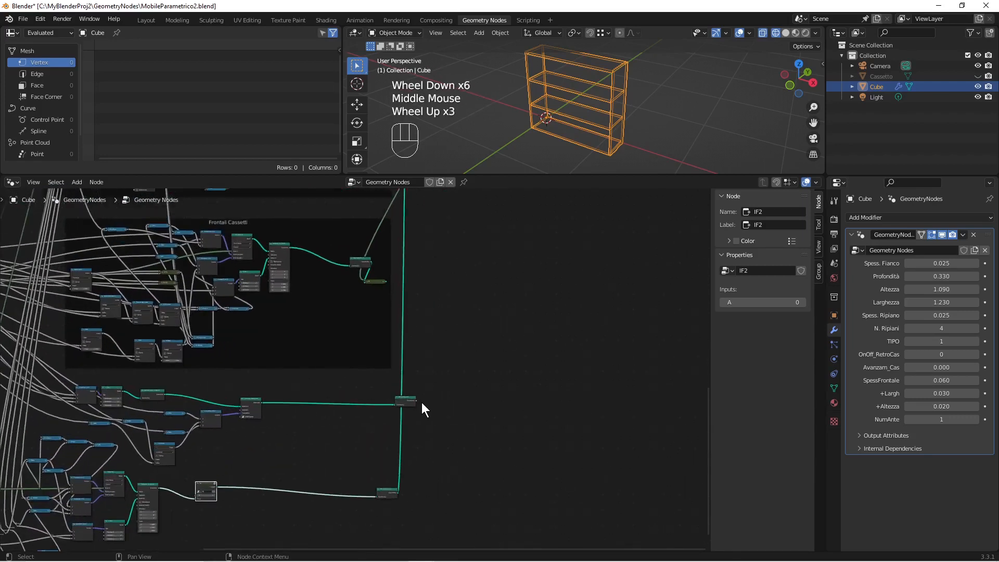
pyautogui.moveTo(205, 494); pyautogui.dragTo(311, 462)
pyautogui.scroll(4, 311, 462)
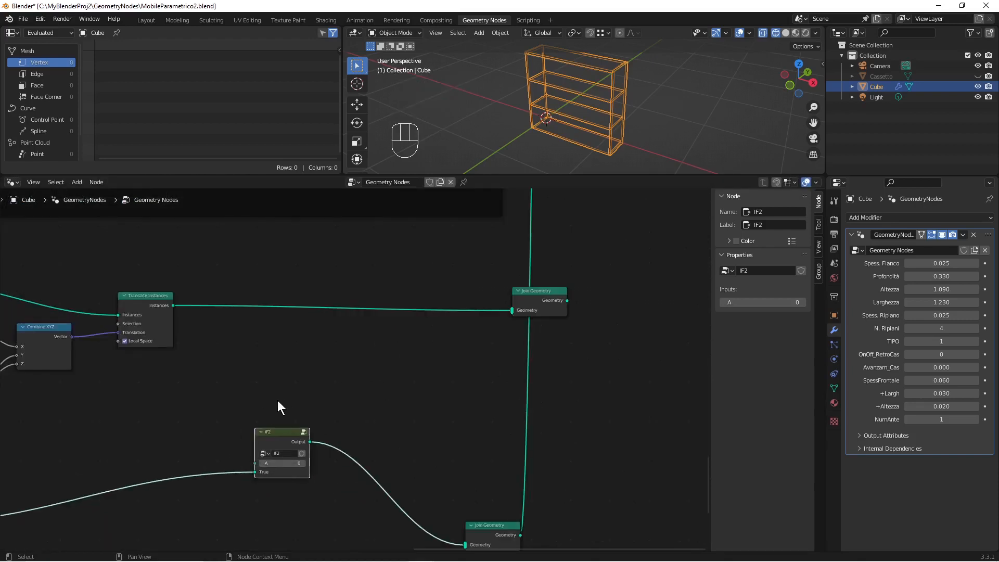
# Connect the type-value reroute above the Frontali Cassetti frame to the A input of the IF2 node.
pyautogui.scroll(-6, 455, 392)
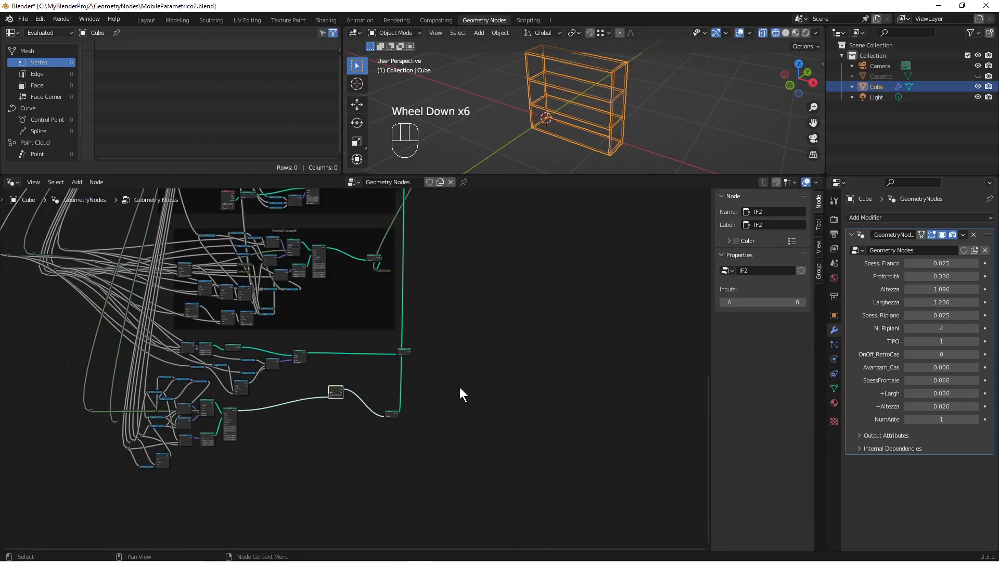
pyautogui.keyDown('shift'); pyautogui.moveTo(460, 388); pyautogui.dragTo(471, 384, button='middle'); pyautogui.keyUp('shift')
pyautogui.scroll(2, 471, 396)
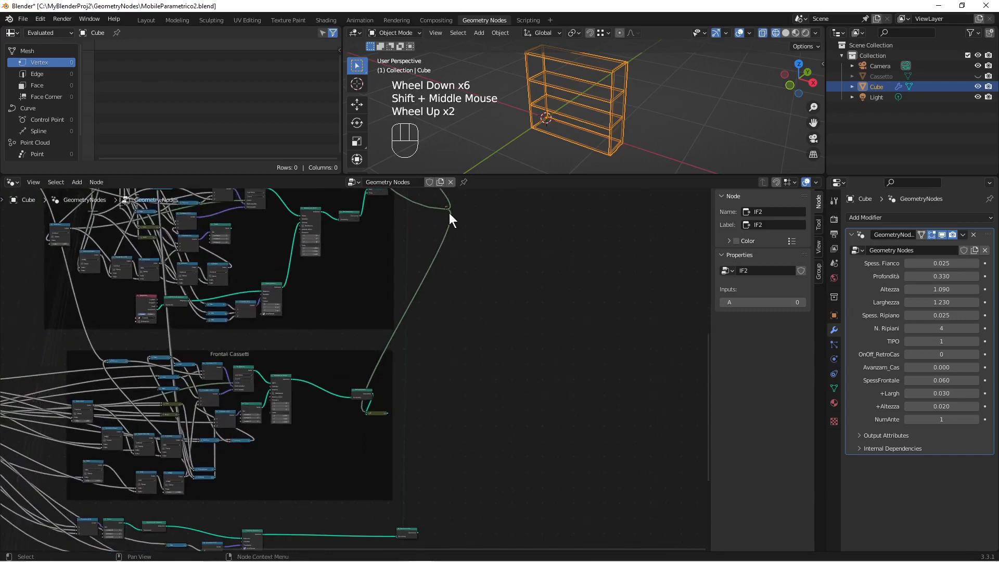
pyautogui.moveTo(448, 210); pyautogui.dragTo(295, 380)
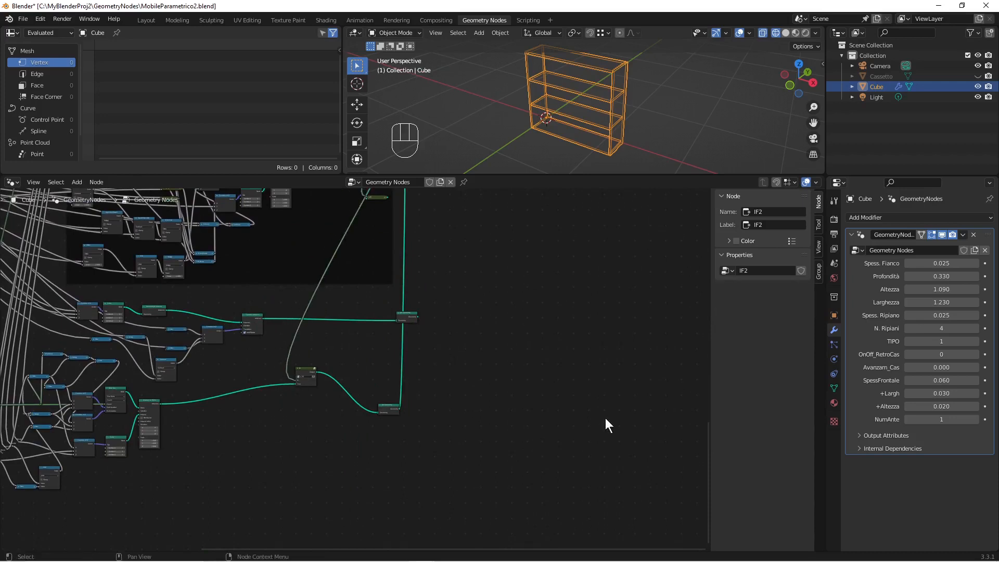
# Show the cabinet in solid shading and set the modifier's TIPO to 2.
pyautogui.click(786, 32)
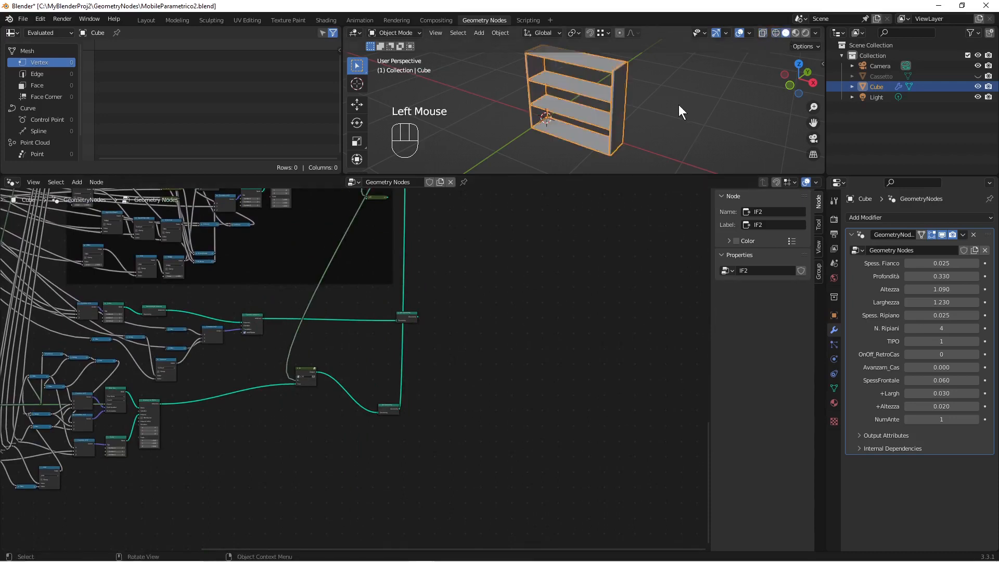
pyautogui.moveTo(678, 104); pyautogui.dragTo(680, 114, button='middle')
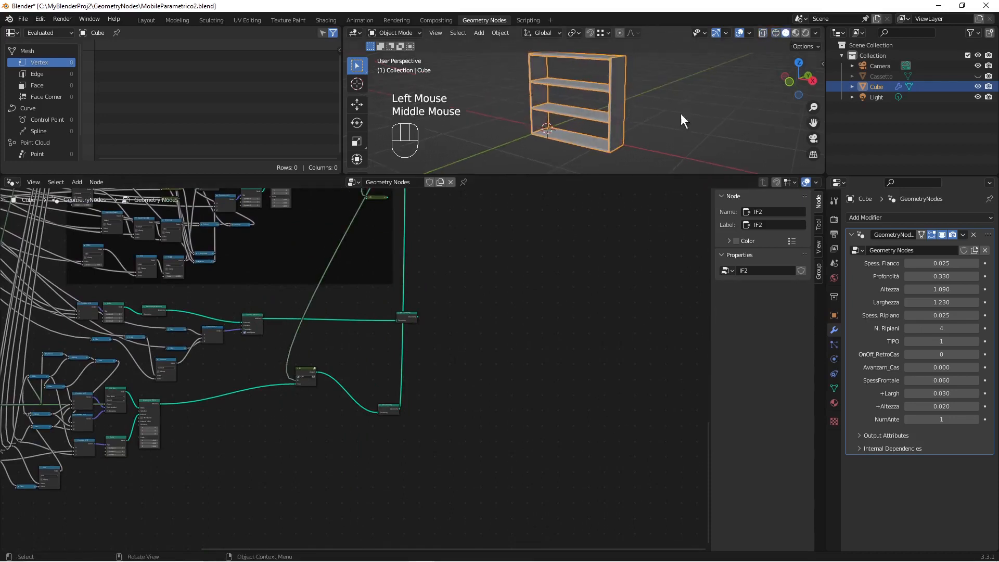
pyautogui.click(975, 341)
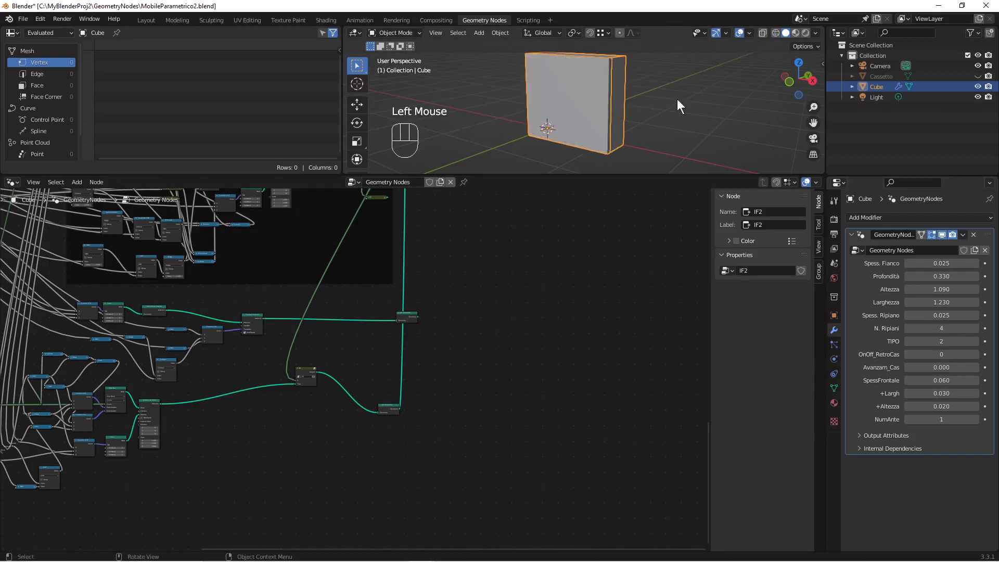
# Set NumAnte to 4 and switch TIPO to 1.
pyautogui.click(943, 421)
pyautogui.moveTo(959, 420); pyautogui.dragTo(936, 422)
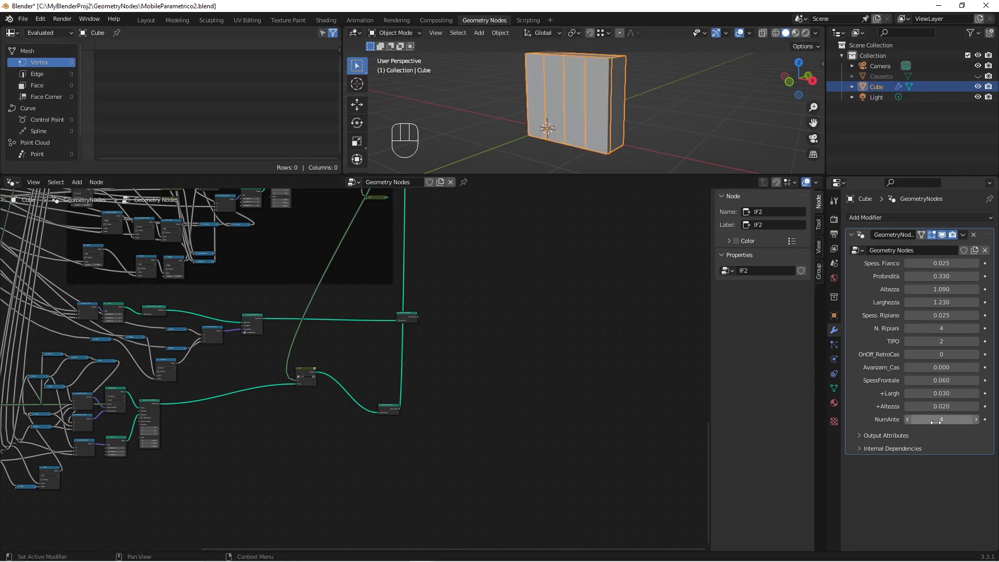
pyautogui.click(908, 344)
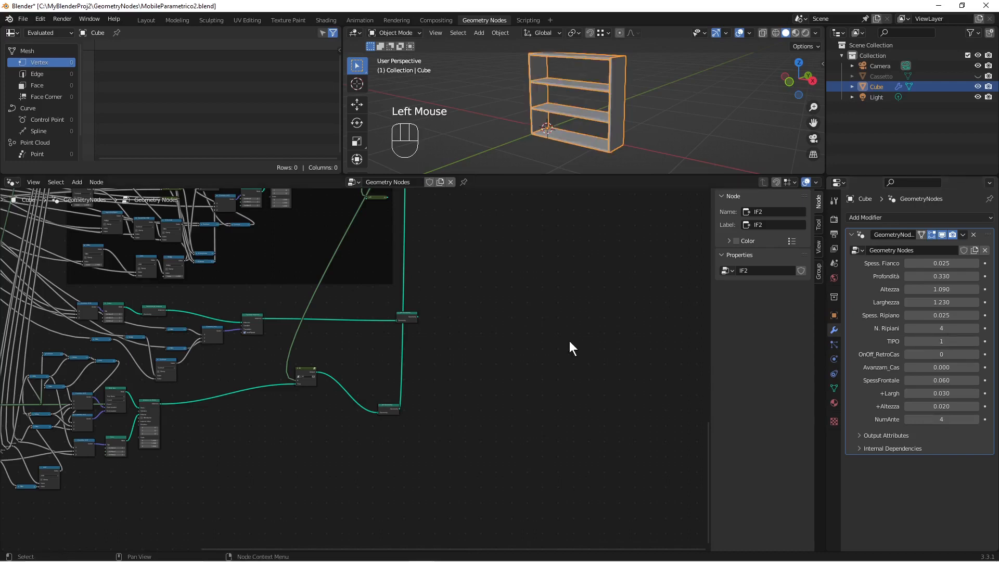
# Connect the output of the Retro Cassetti section's IF1 node to the final Join Geometry node.
pyautogui.scroll(-4, 569, 341)
pyautogui.keyDown('shift'); pyautogui.moveTo(523, 270); pyautogui.dragTo(522, 447, button='middle'); pyautogui.keyUp('shift')
pyautogui.scroll(8, 521, 444)
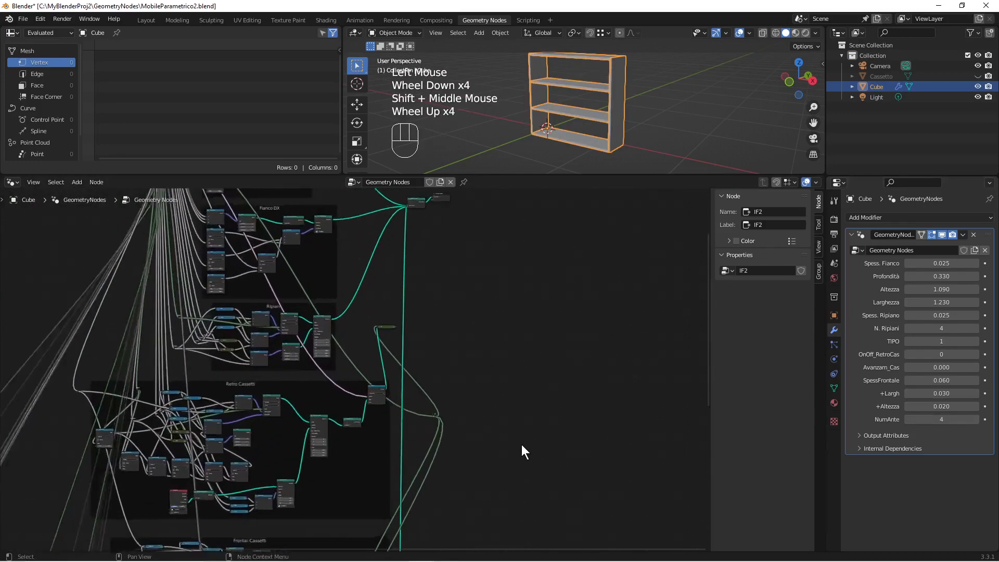
pyautogui.keyDown('shift'); pyautogui.moveTo(553, 343); pyautogui.dragTo(479, 458, button='middle'); pyautogui.keyUp('shift')
pyautogui.scroll(4, 478, 458)
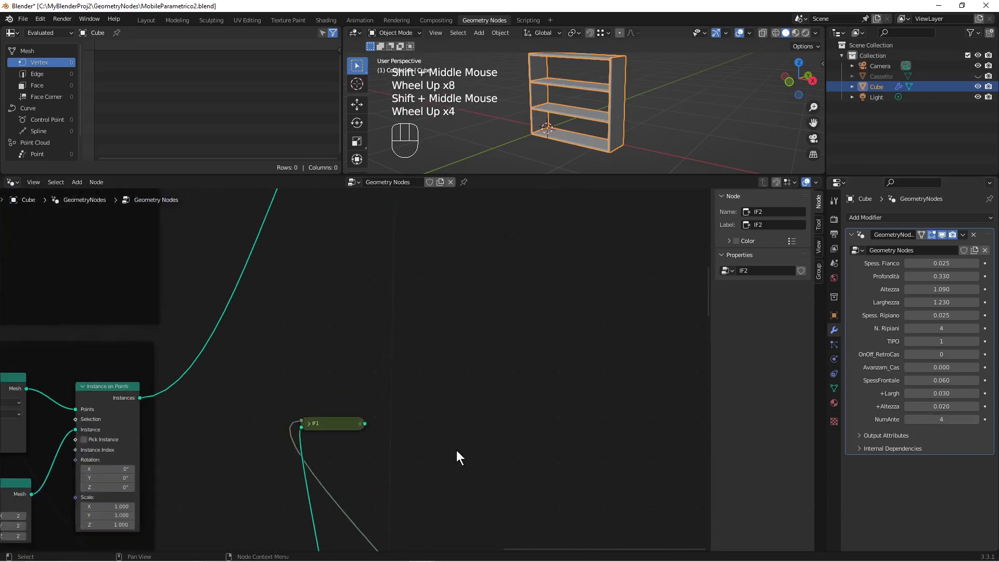
pyautogui.moveTo(365, 423); pyautogui.dragTo(405, 297)
pyautogui.scroll(-4, 474, 438)
pyautogui.keyDown('shift'); pyautogui.moveTo(473, 439); pyautogui.dragTo(499, 383, button='middle'); pyautogui.keyUp('shift')
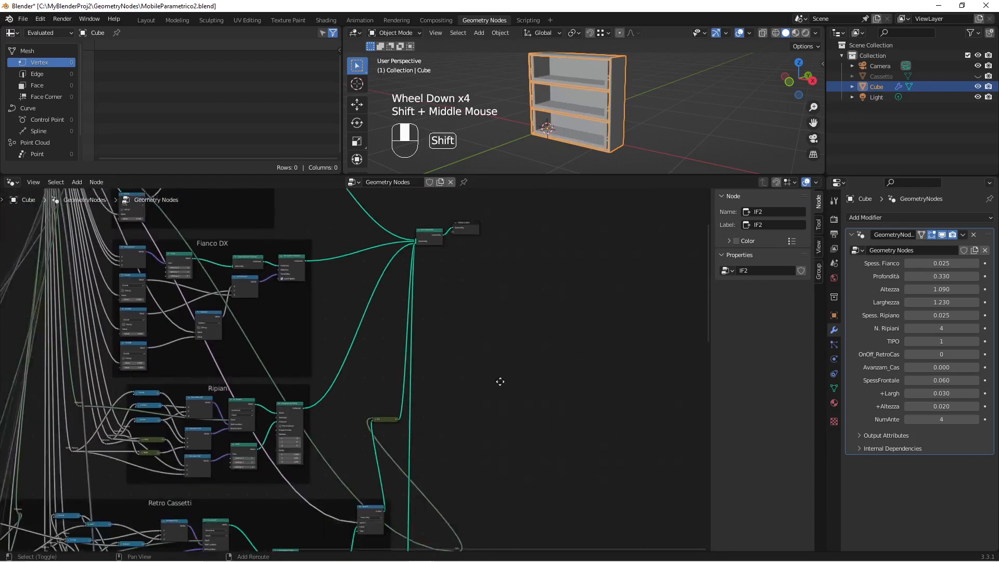
pyautogui.scroll(2, 492, 379)
pyautogui.scroll(-2, 400, 353)
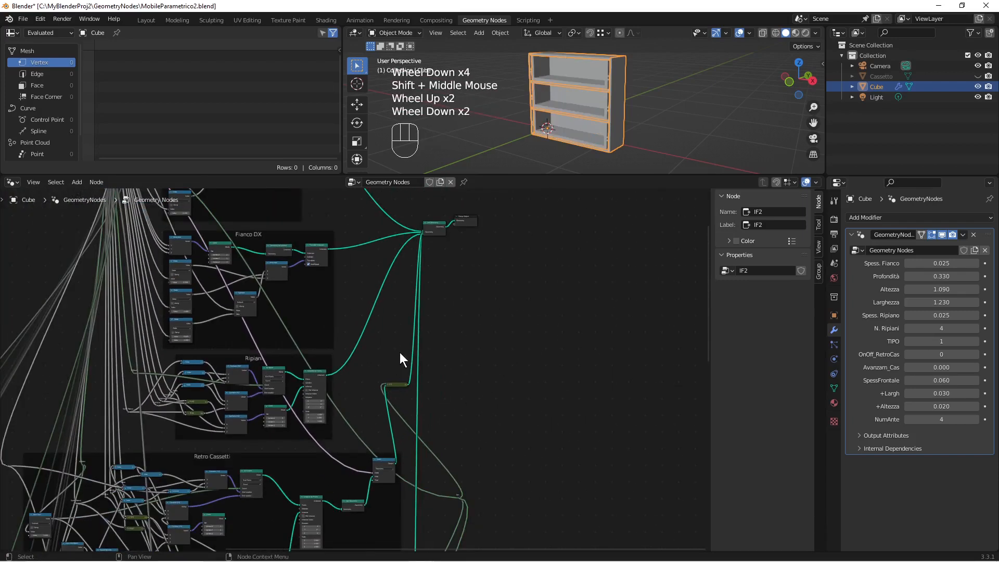
# Connect the output of the Frontali Cassetti section's IF1 node to the final Join Geometry node.
pyautogui.scroll(-2, 450, 411)
pyautogui.keyDown('shift'); pyautogui.moveTo(449, 411); pyautogui.dragTo(457, 303, button='middle'); pyautogui.keyUp('shift')
pyautogui.scroll(5, 436, 398)
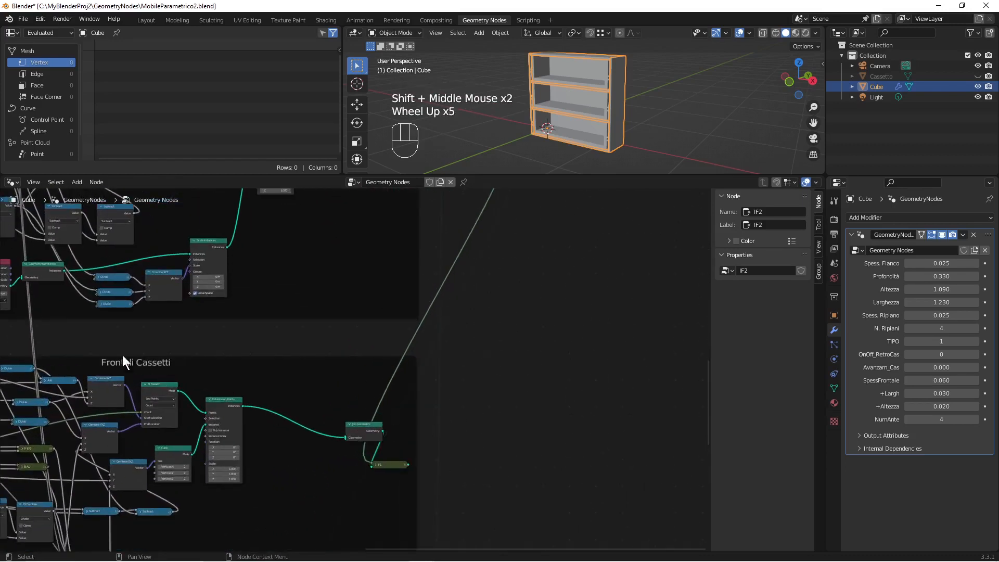
pyautogui.moveTo(407, 463); pyautogui.dragTo(452, 304)
pyautogui.scroll(-4, 538, 363)
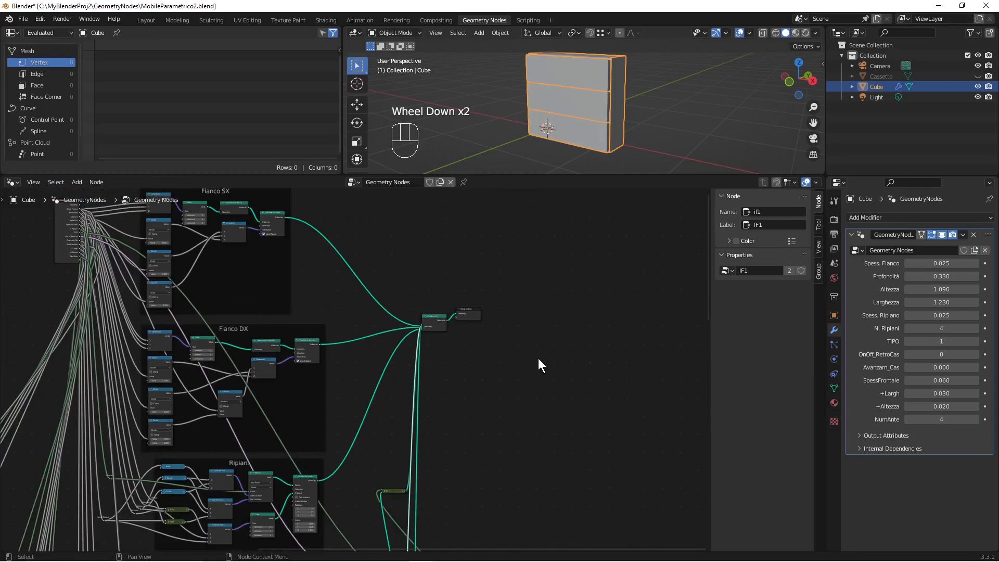
# Check the cabinet in wireframe and solid shading, and test TIPO at 0 before restoring it to 1.
pyautogui.moveTo(605, 130); pyautogui.dragTo(692, 127, button='middle')
pyautogui.hotkey('shift', 'z')
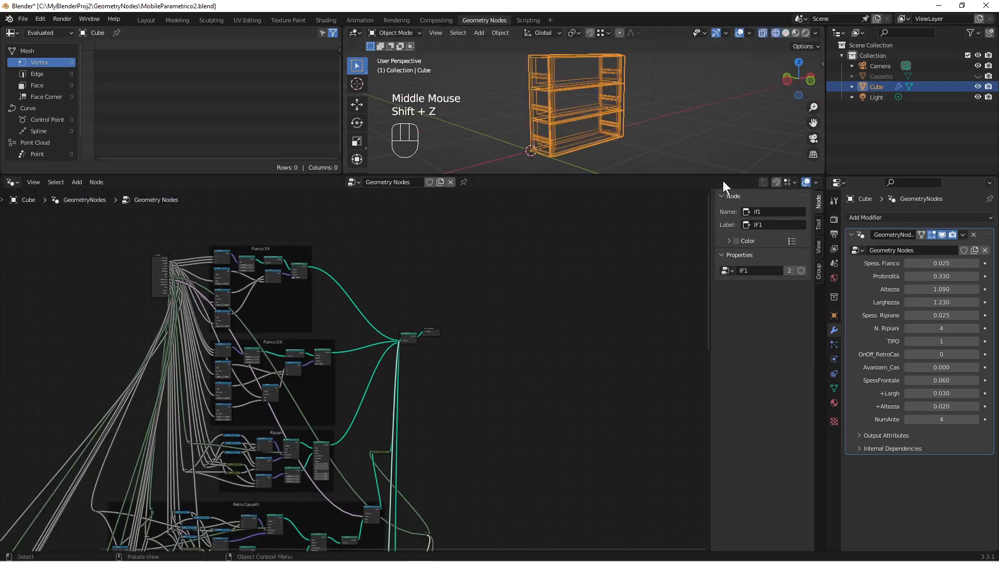
pyautogui.hotkey('shift', 'z')
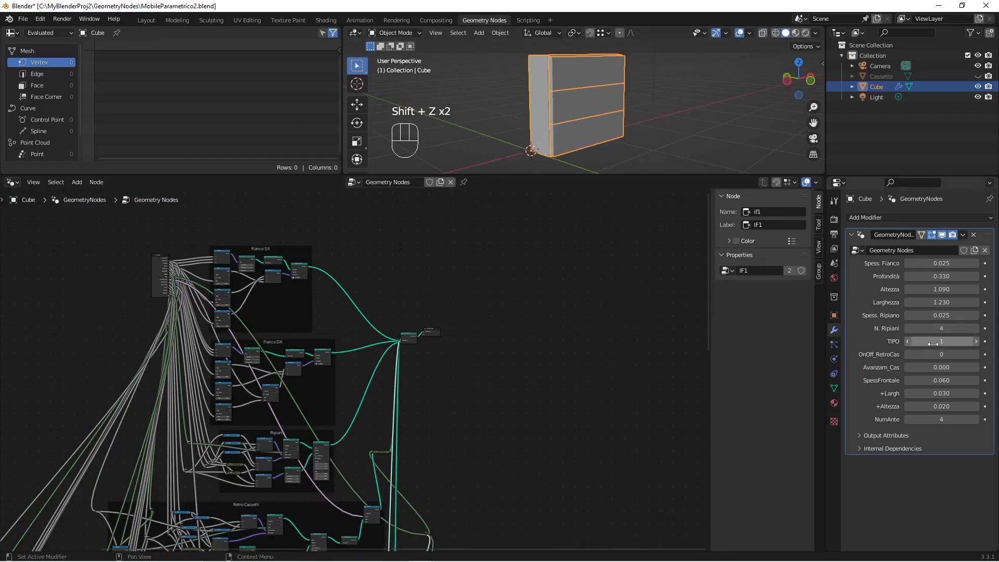
pyautogui.click(908, 341)
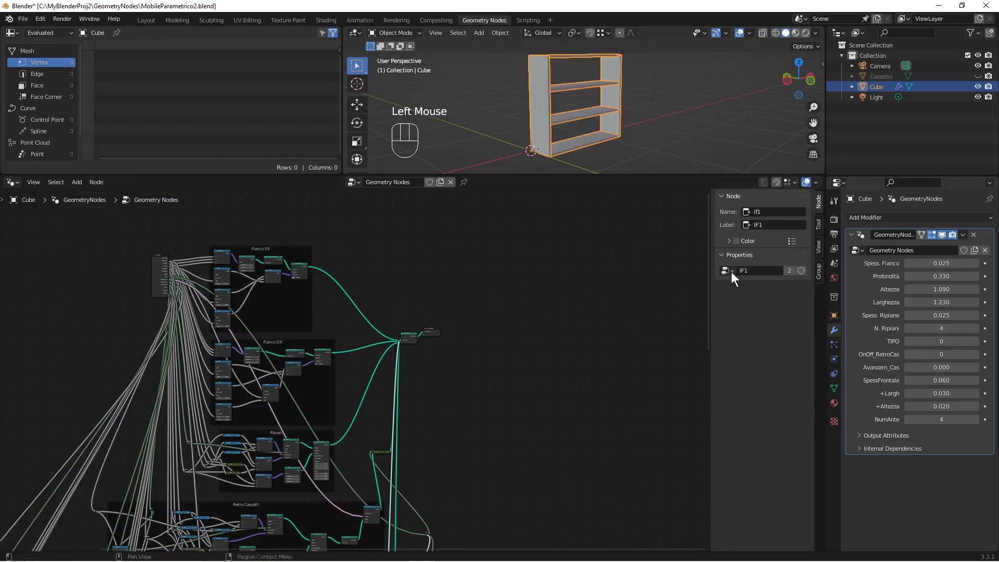
pyautogui.moveTo(640, 128); pyautogui.dragTo(625, 114, button='middle')
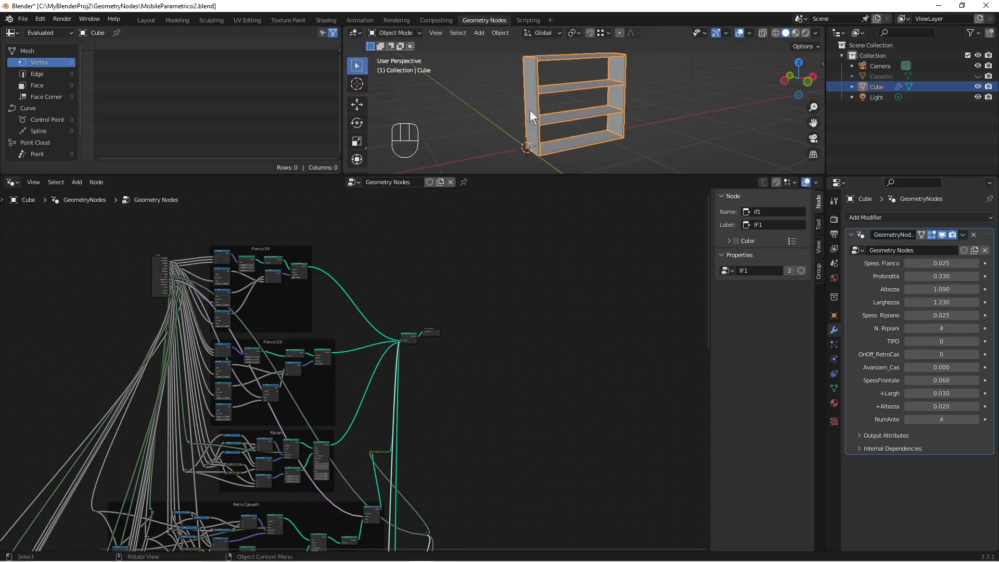
pyautogui.click(977, 341)
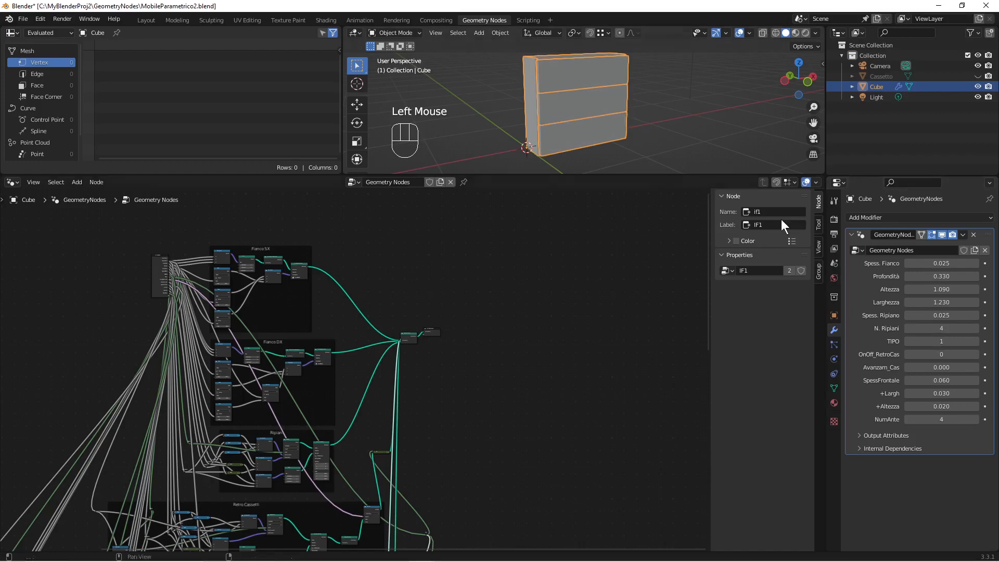
# Set TIPO to 2 and Altezza to 1.160, and save the file.
pyautogui.moveTo(921, 367)
pyautogui.mouseDown()
pyautogui.moveTo(952, 367)
pyautogui.moveTo(911, 367)
pyautogui.mouseUp()
pyautogui.click(976, 341)
pyautogui.scroll(1, 679, 123)
pyautogui.scroll(-2, 682, 125)
pyautogui.moveTo(935, 293)
pyautogui.mouseDown()
pyautogui.moveTo(954, 293)
pyautogui.moveTo(935, 292)
pyautogui.mouseUp()
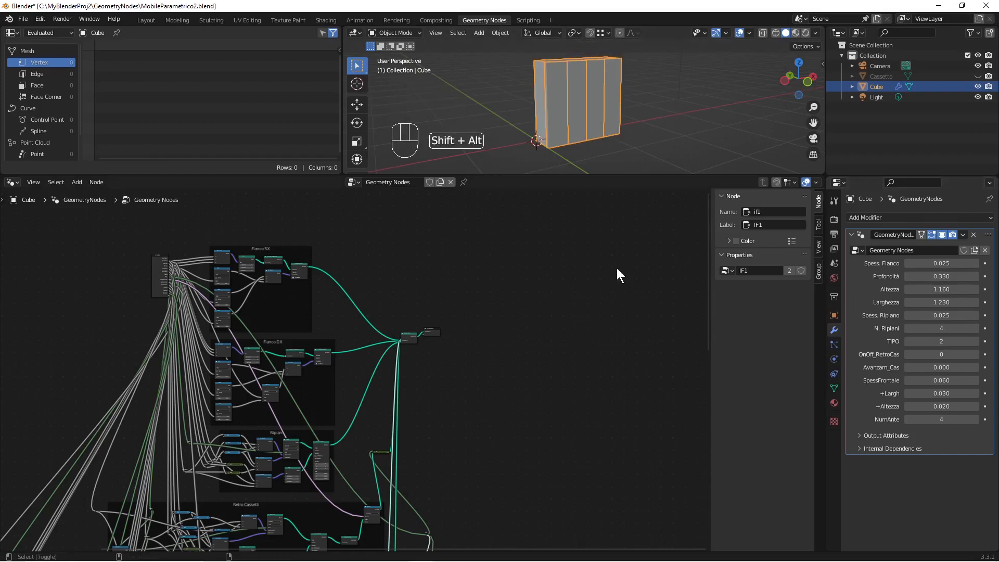
pyautogui.hotkey('ctrl', 's')
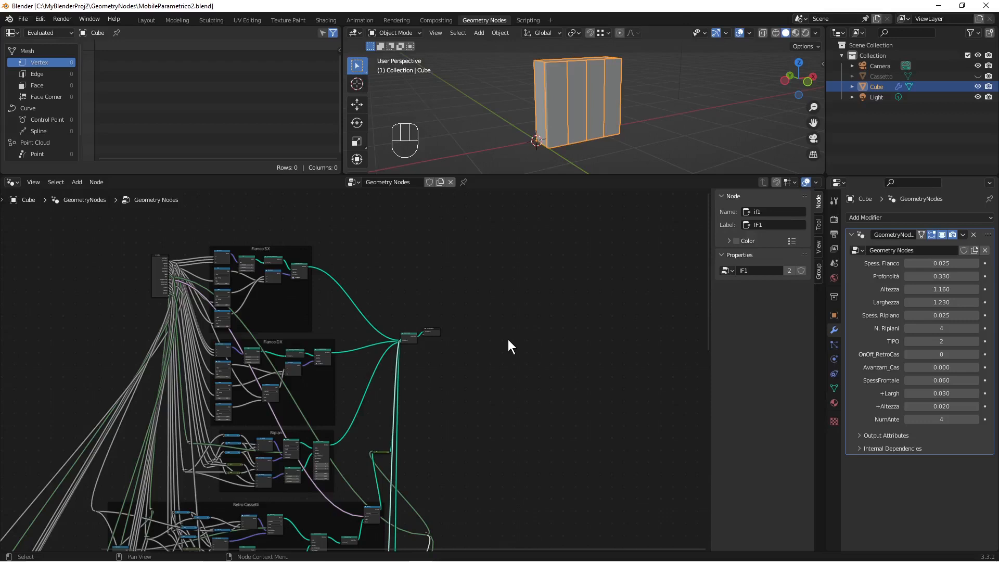
# Add a Realize Instances node beside the final Join Geometry node.
pyautogui.hotkey('shift', 'a')
pyautogui.click(508, 339)
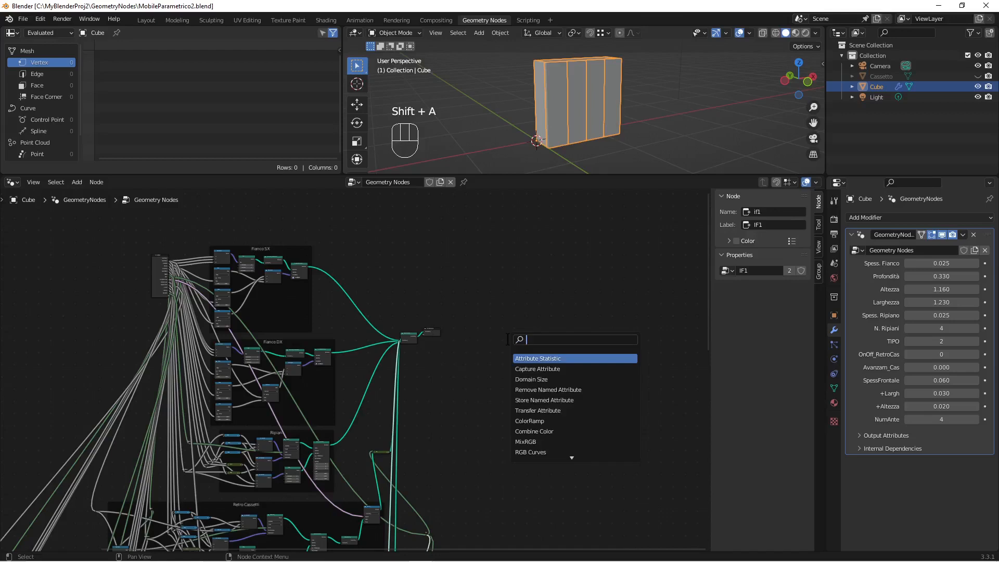
pyautogui.write('realize')
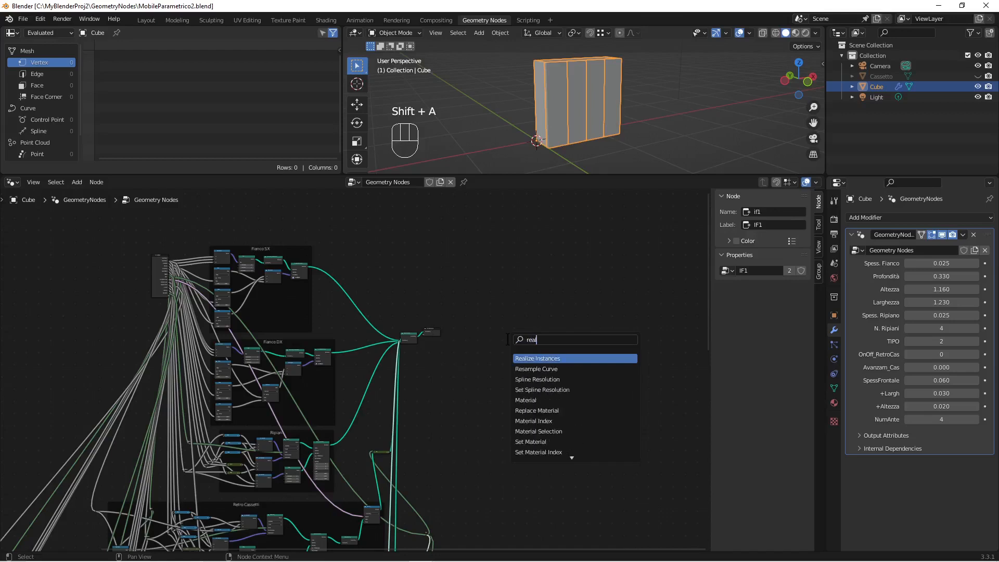
pyautogui.press('Return')
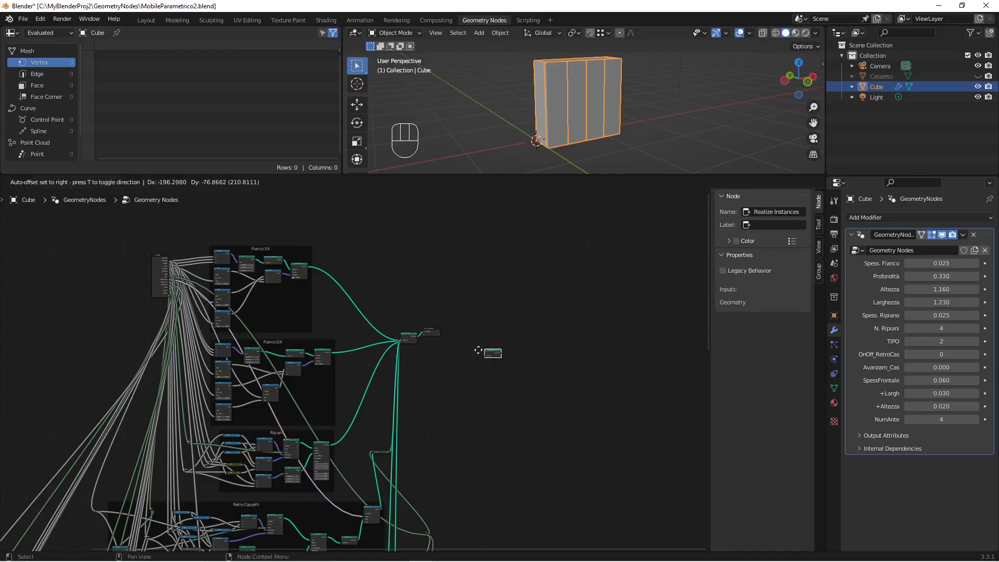
pyautogui.click(427, 354)
# Move the Group Output node aside and insert Realize Instances on the link between Join Geometry and Group Output.
pyautogui.scroll(2, 426, 359)
pyautogui.scroll(3, 426, 354)
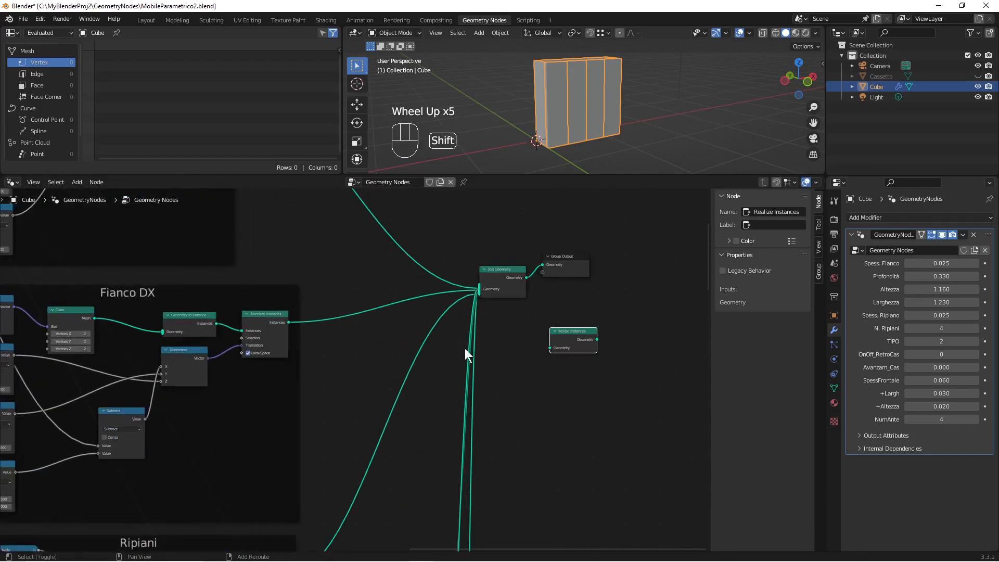
pyautogui.keyDown('shift'); pyautogui.moveTo(464, 352); pyautogui.dragTo(406, 368, button='middle'); pyautogui.keyUp('shift')
pyautogui.scroll(4, 416, 364)
pyautogui.keyDown('shift'); pyautogui.moveTo(531, 224); pyautogui.dragTo(489, 269, button='middle'); pyautogui.keyUp('shift')
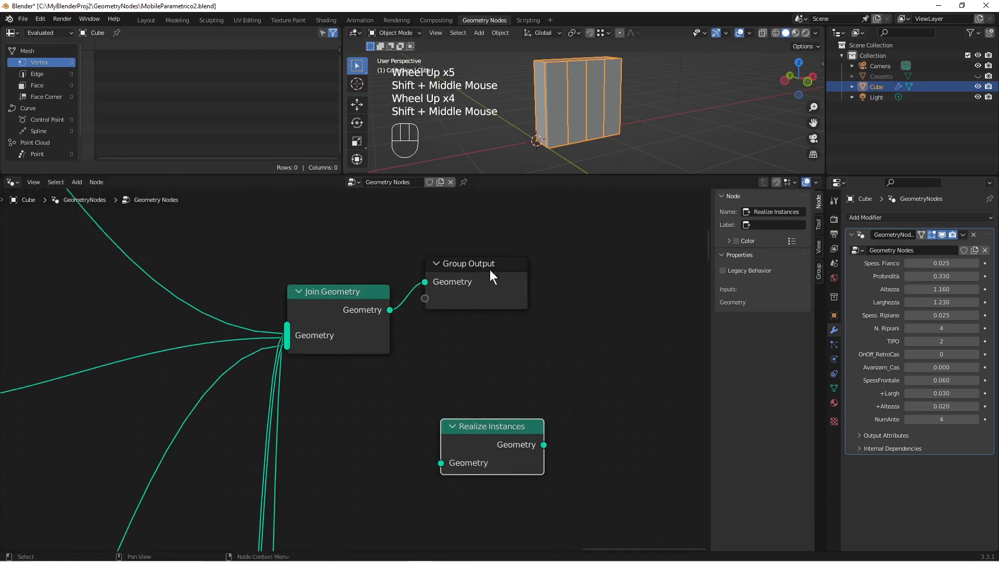
pyautogui.moveTo(484, 263); pyautogui.dragTo(605, 260)
pyautogui.moveTo(488, 425); pyautogui.dragTo(495, 264)
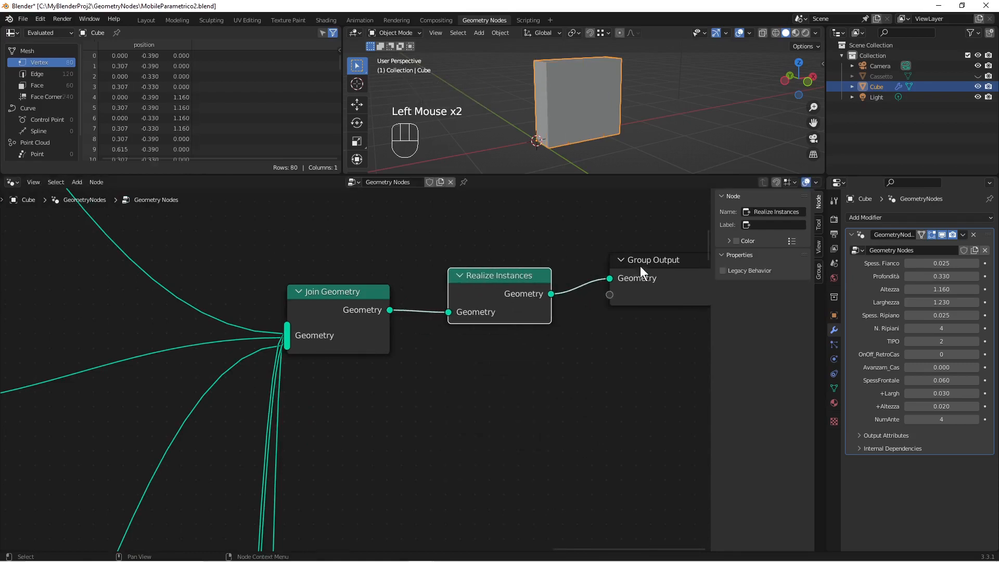
pyautogui.scroll(-1, 668, 263)
pyautogui.keyDown('shift'); pyautogui.moveTo(633, 341); pyautogui.dragTo(530, 377, button='middle'); pyautogui.keyUp('shift')
pyautogui.scroll(1, 529, 376)
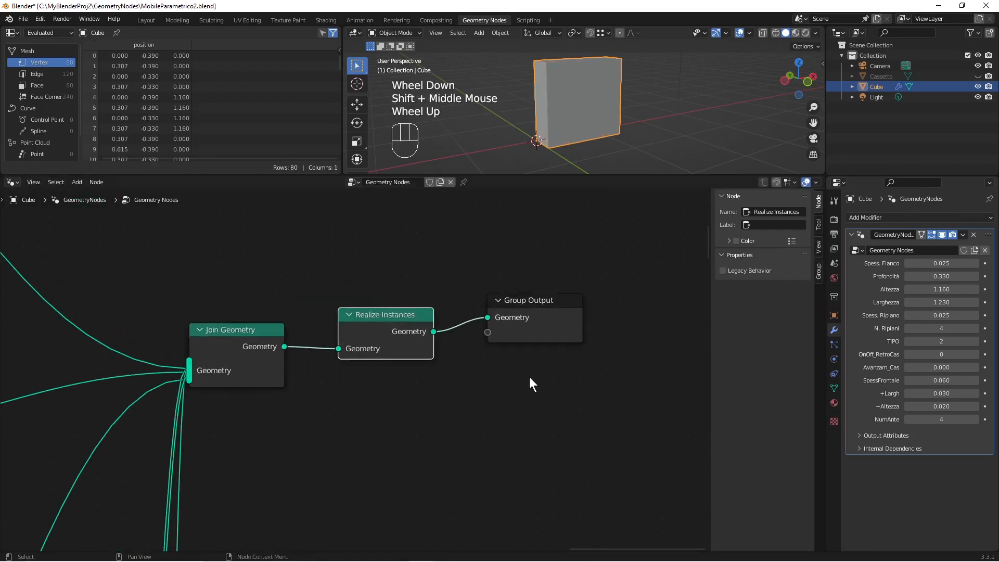
pyautogui.scroll(-5, 487, 364)
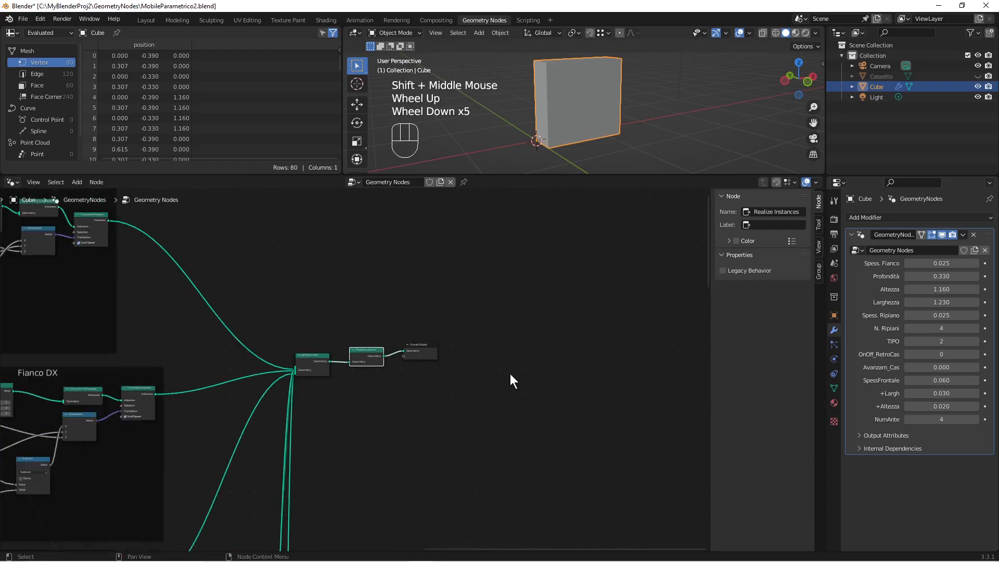
# Add a Bevel modifier to the cabinet after its Geometry Nodes modifier.
pyautogui.click(835, 333)
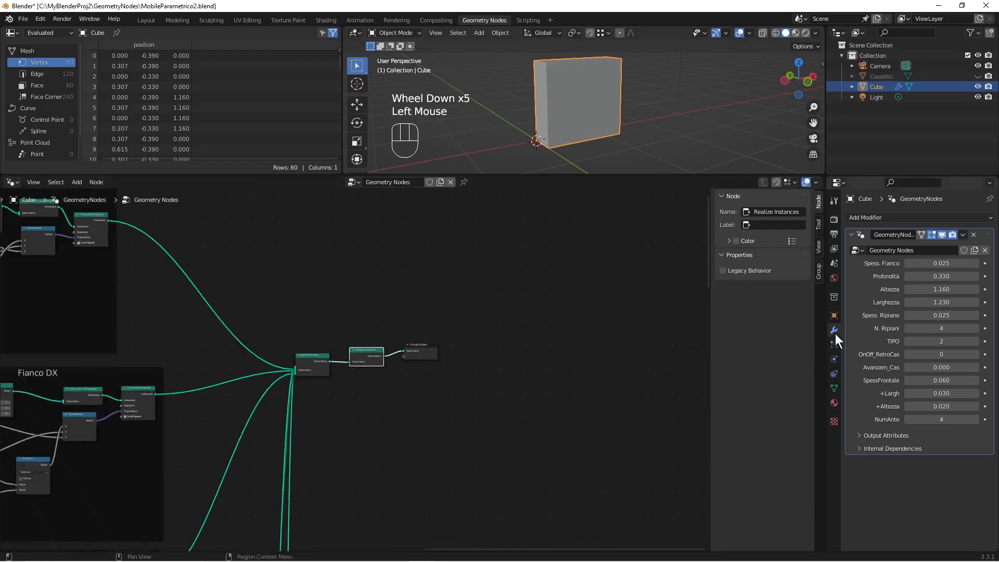
pyautogui.click(864, 219)
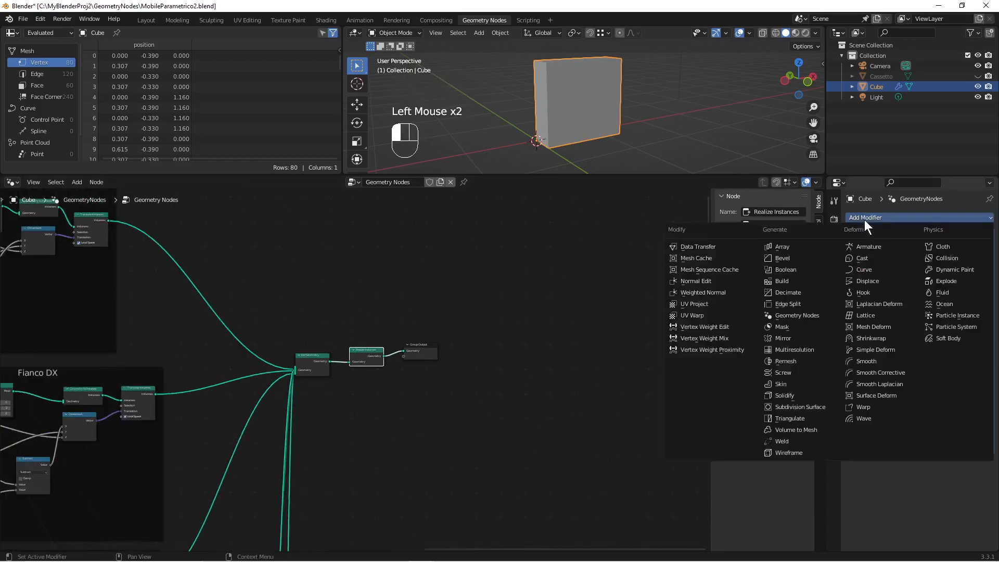
pyautogui.click(784, 259)
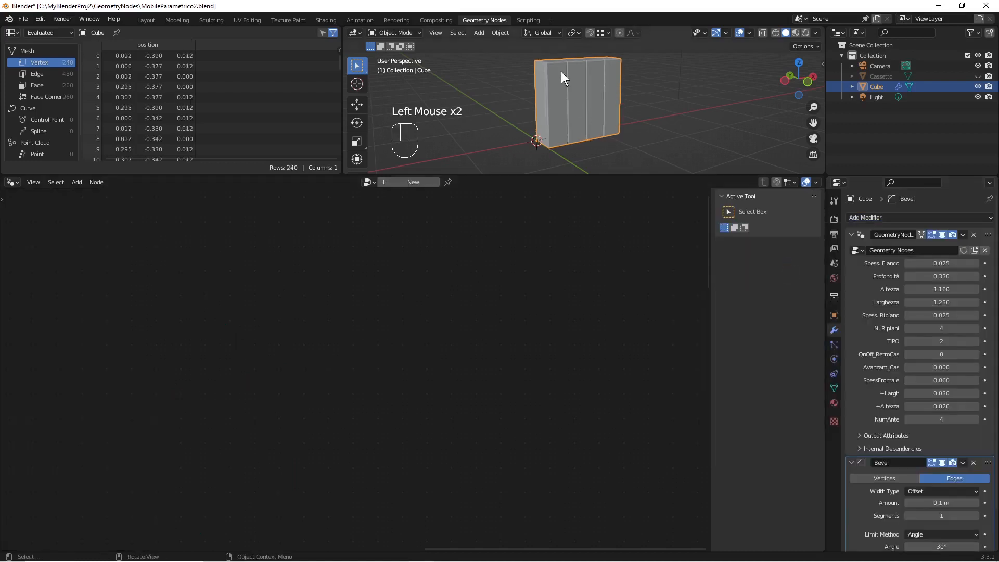
pyautogui.moveTo(578, 99); pyautogui.dragTo(643, 131, button='middle')
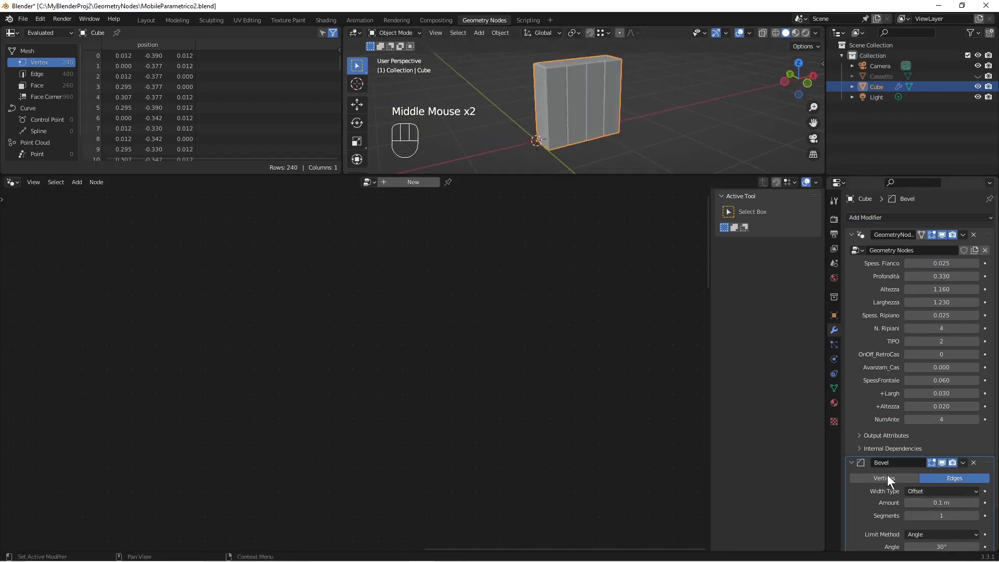
# Set the Bevel modifier's amount to 0.002 m and its segments to 3.
pyautogui.scroll(-3, 897, 480)
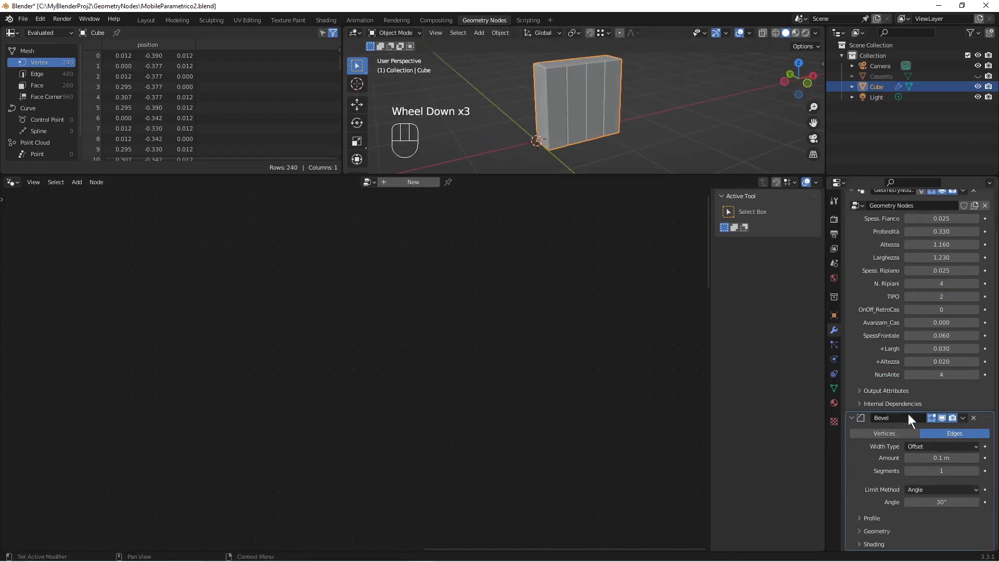
pyautogui.keyDown('shift'); pyautogui.moveTo(679, 107); pyautogui.dragTo(670, 120, button='middle'); pyautogui.keyUp('shift')
pyautogui.scroll(3, 670, 119)
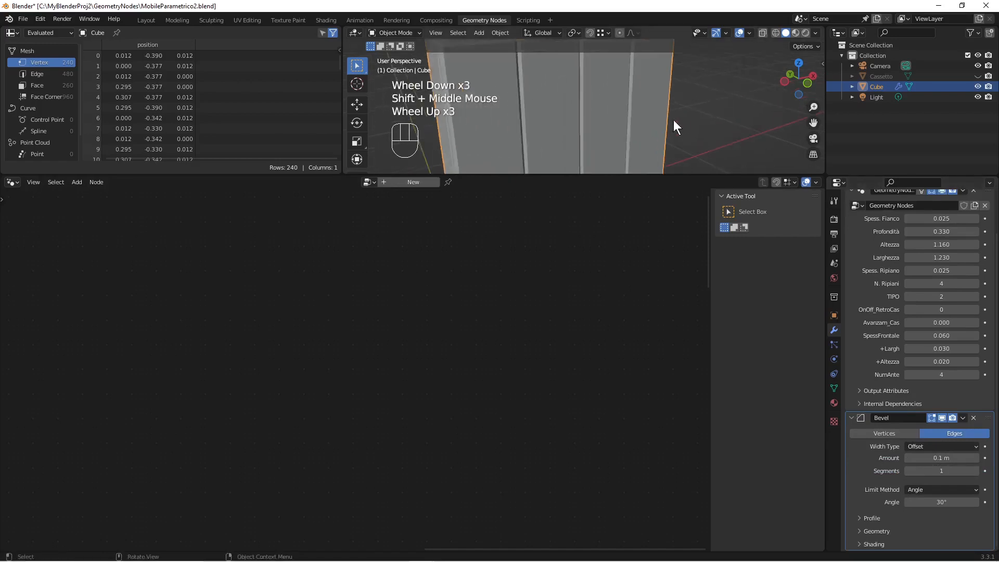
pyautogui.click(957, 457)
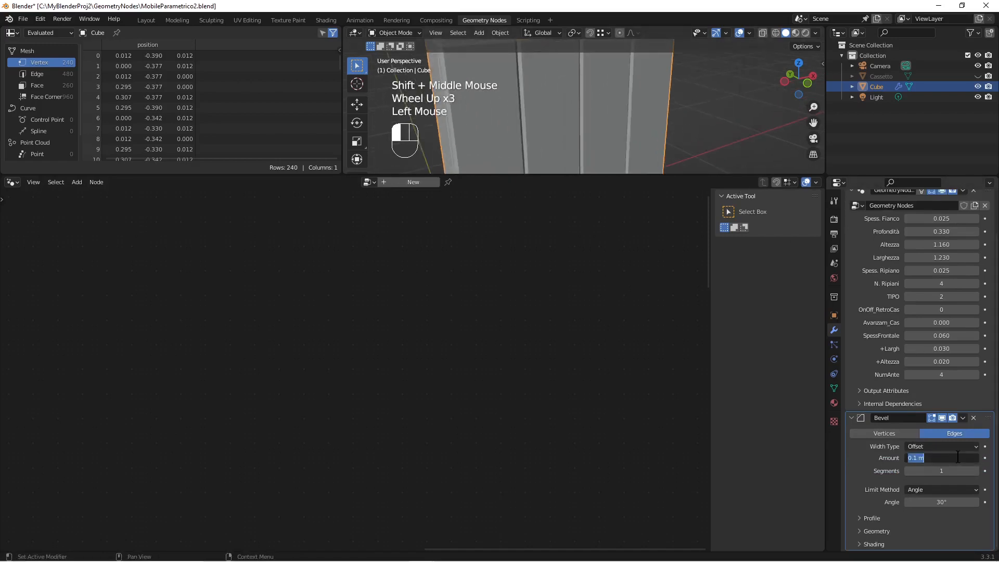
pyautogui.write('0.002')
pyautogui.press('Return')
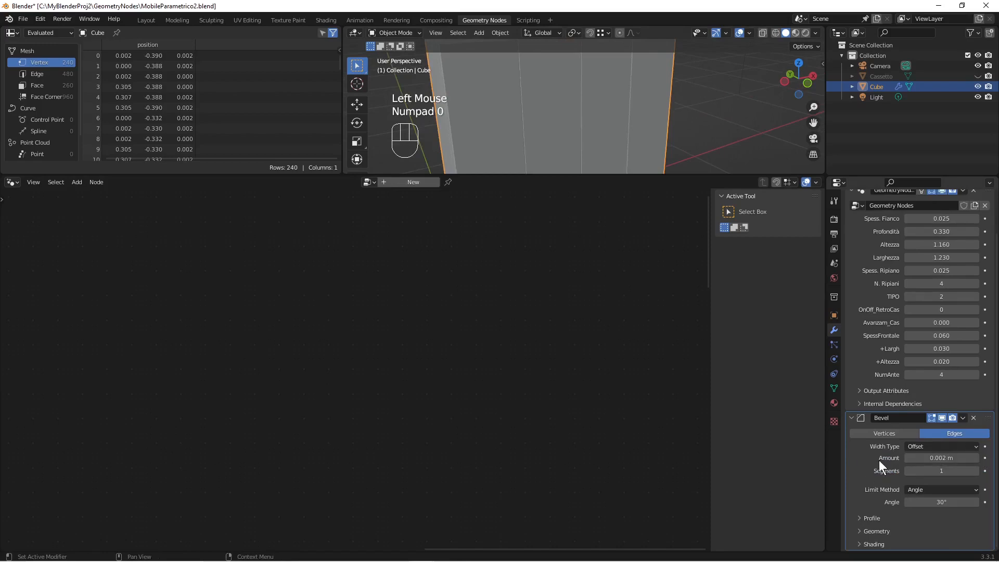
pyautogui.click(937, 472)
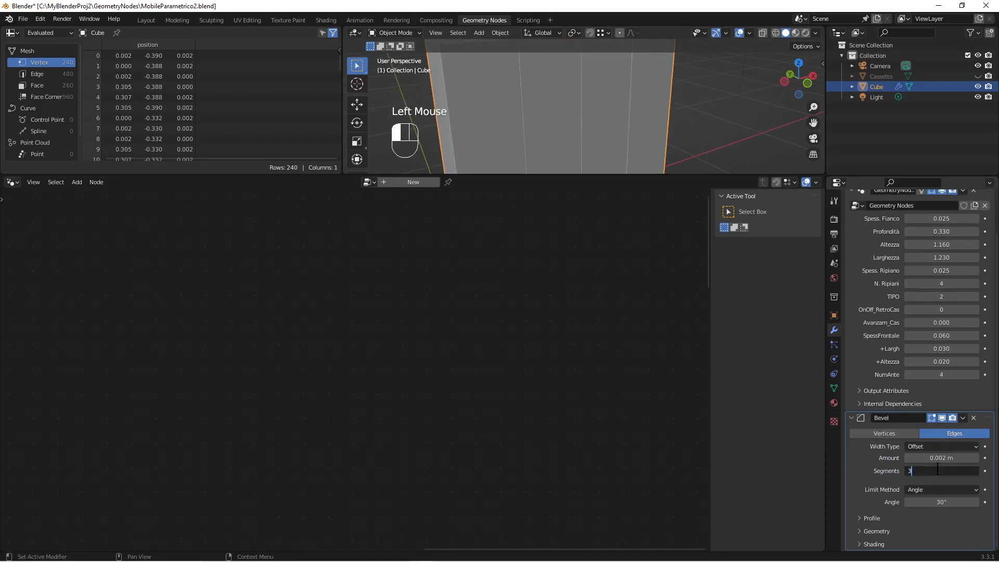
pyautogui.press('Return')
# Make the Geometry Nodes modifier active again to display the cabinet's node tree.
pyautogui.click(856, 240)
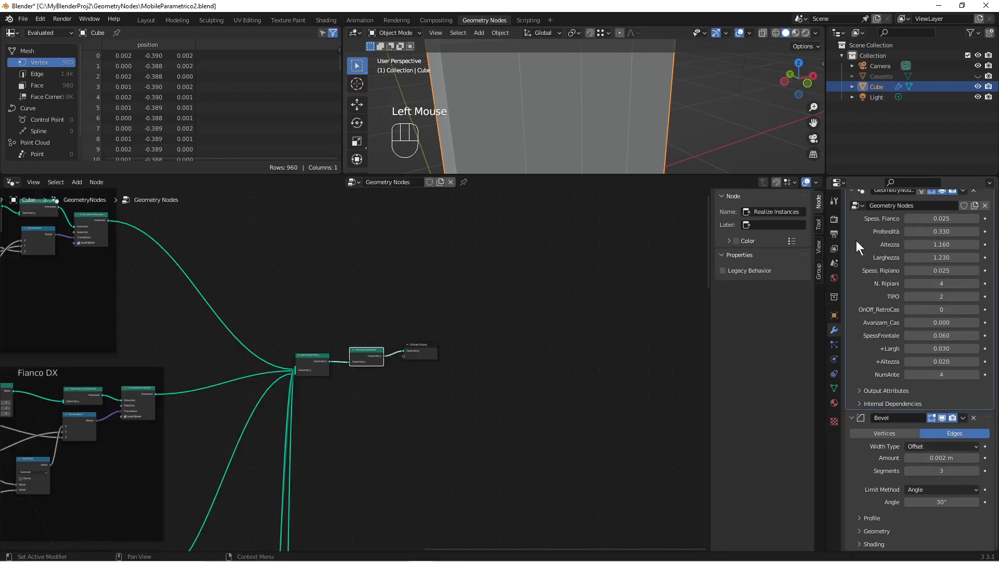
pyautogui.scroll(-2, 389, 316)
pyautogui.keyDown('shift'); pyautogui.moveTo(389, 316); pyautogui.dragTo(474, 310, button='middle'); pyautogui.keyUp('shift')
pyautogui.scroll(-2, 554, 160)
# Enlarge the 3D viewport's height and examine the bevelled door panels from the front.
pyautogui.keyDown('shift'); pyautogui.moveTo(554, 161); pyautogui.dragTo(583, 143, button='middle'); pyautogui.keyUp('shift')
pyautogui.scroll(2, 610, 138)
pyautogui.moveTo(615, 173); pyautogui.dragTo(627, 335)
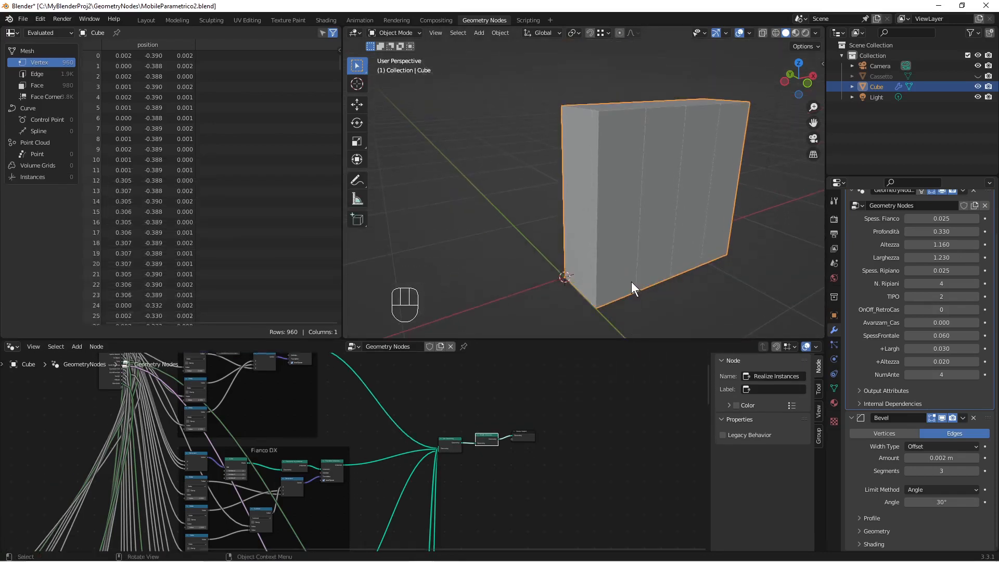
pyautogui.moveTo(632, 282); pyautogui.dragTo(569, 268, button='middle')
pyautogui.scroll(2, 610, 276)
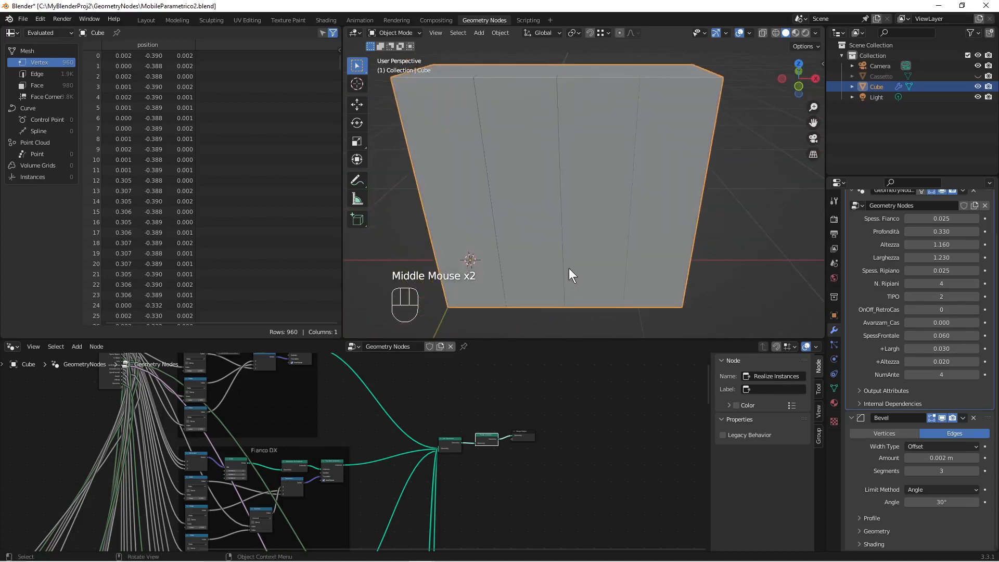